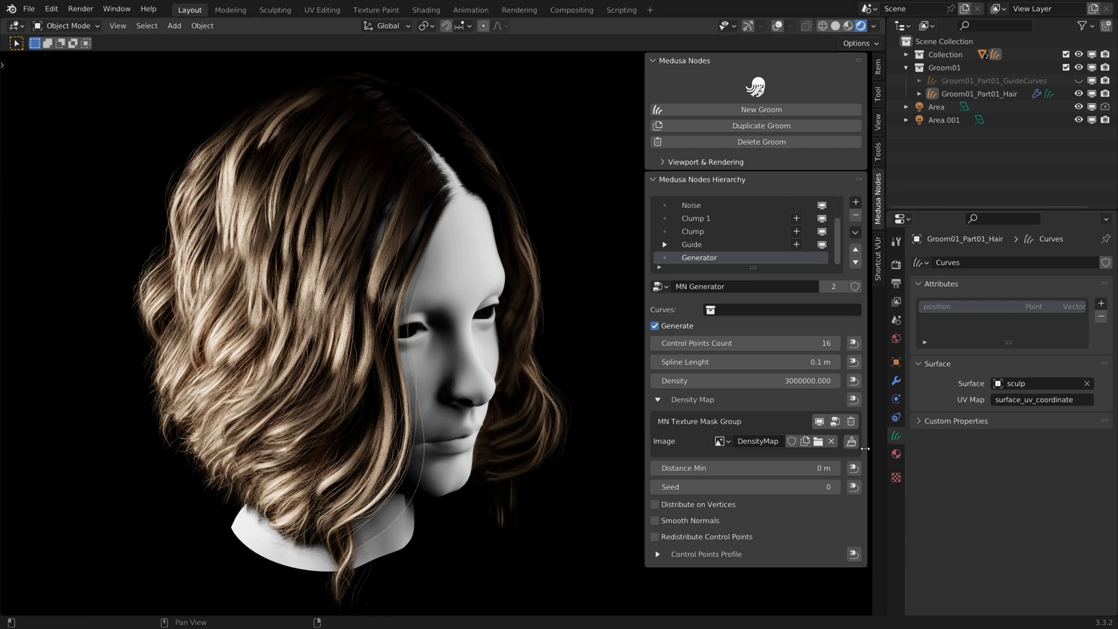
pyautogui.moveTo(428, 305)
pyautogui.mouseDown(button='middle')
pyautogui.moveTo(491, 294)
pyautogui.moveTo(438, 309)
pyautogui.mouseUp(button='middle')
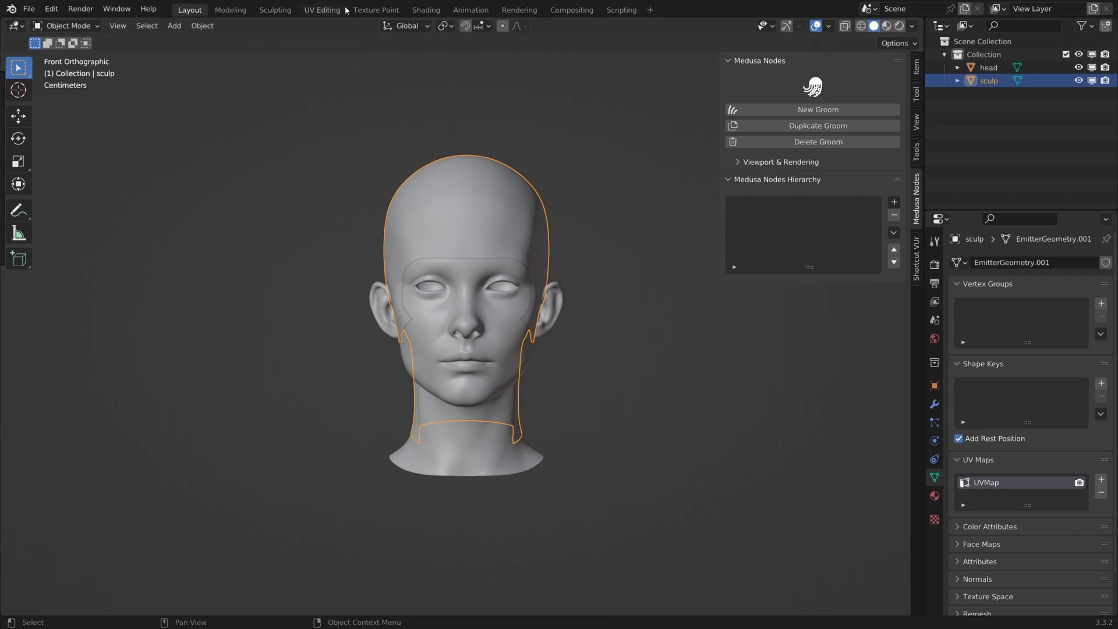
# Step: Inspect the sculp mesh's UV layout in the UV Editing workspace with a cancelled test move, and return to the Layout workspace
pyautogui.click(322, 10)
pyautogui.scroll(3, 230, 334)
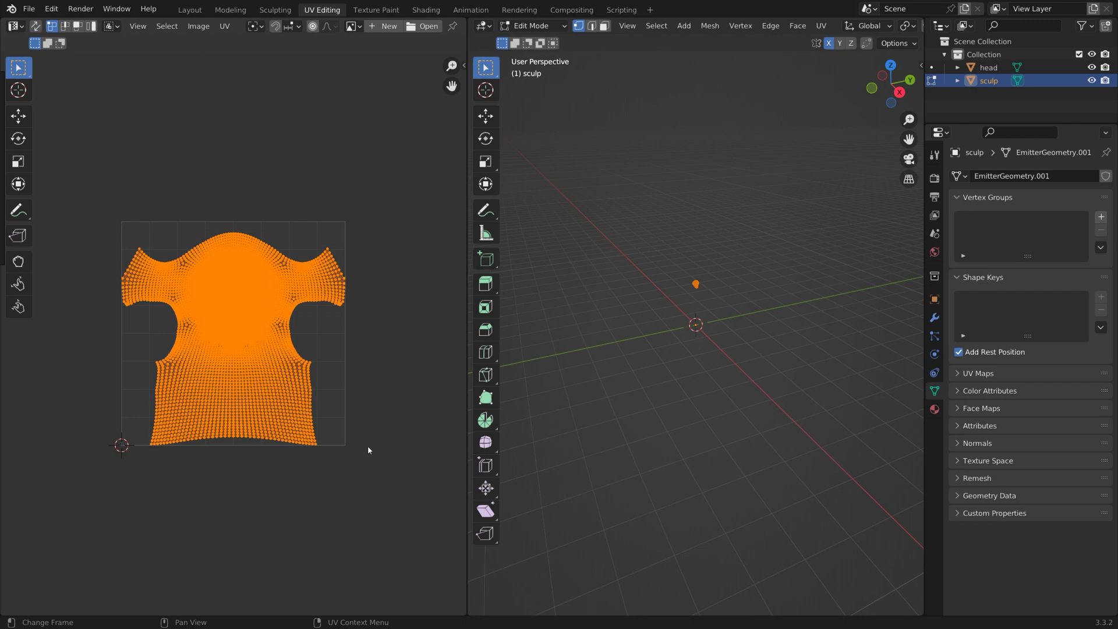
pyautogui.press('g')
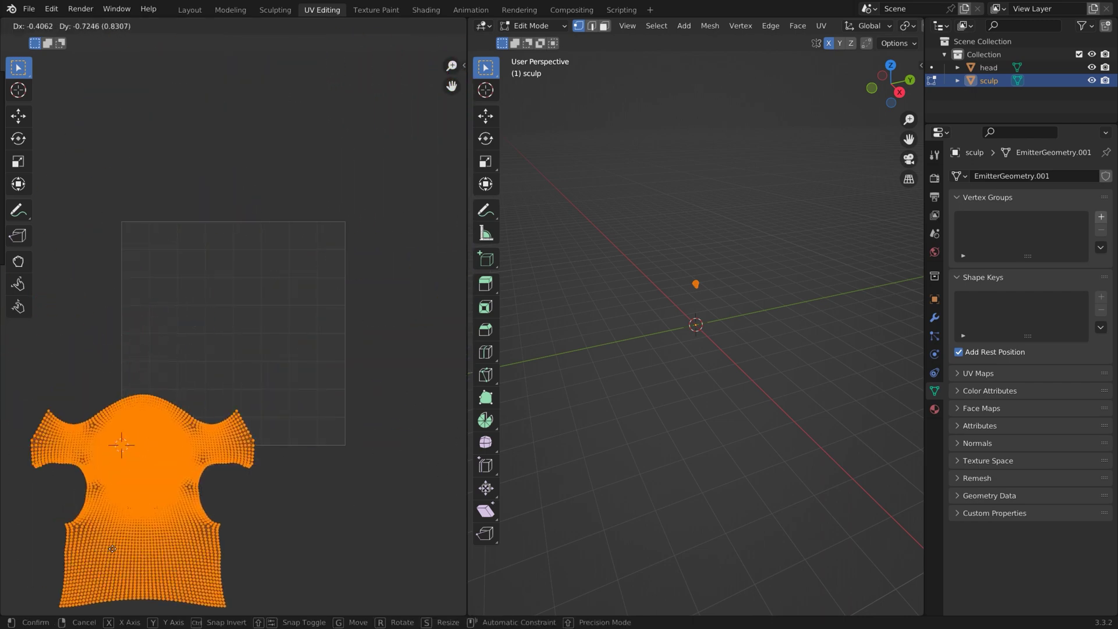
pyautogui.click(203, 376)
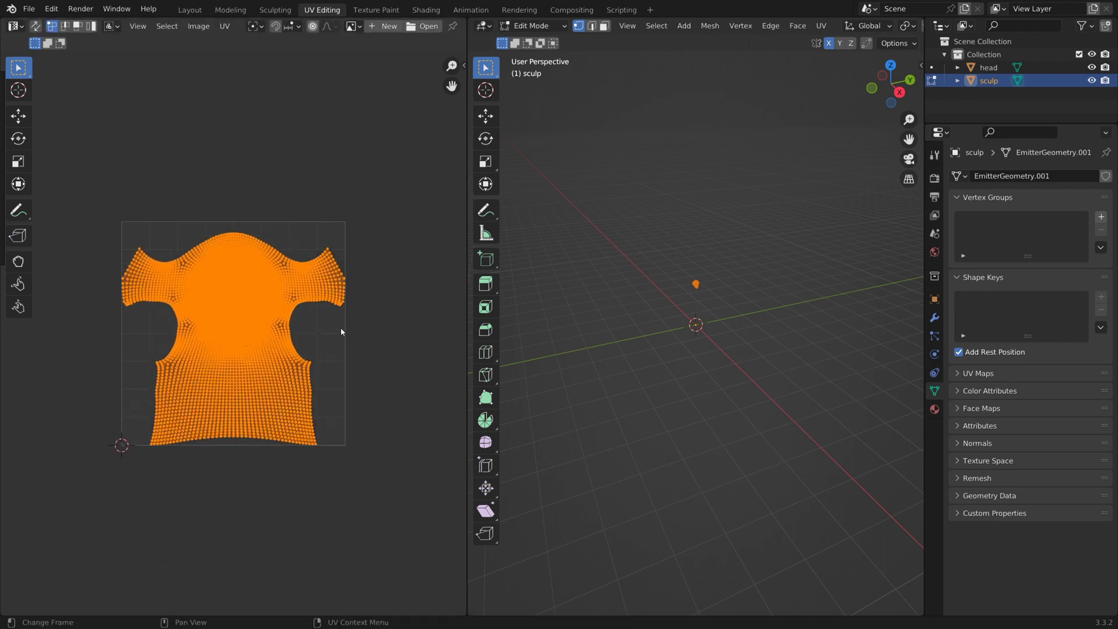
pyautogui.click(192, 12)
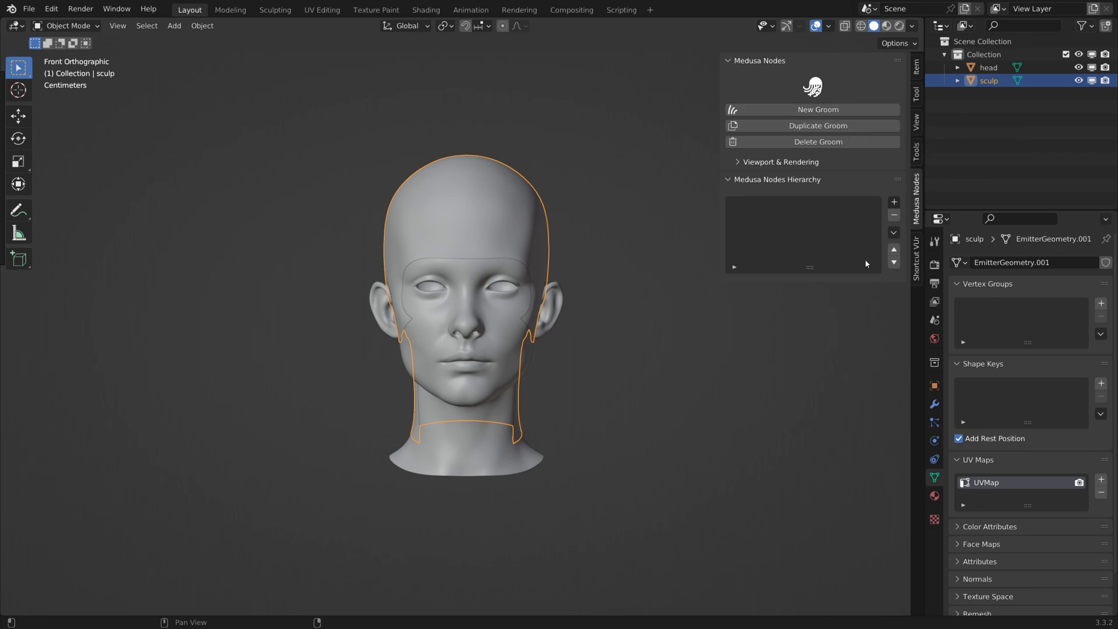
# Step: Create a new Medusa Nodes groom on the sculp mesh with groom name Groom01 and groom part Part01
pyautogui.press('n')
pyautogui.press('n')
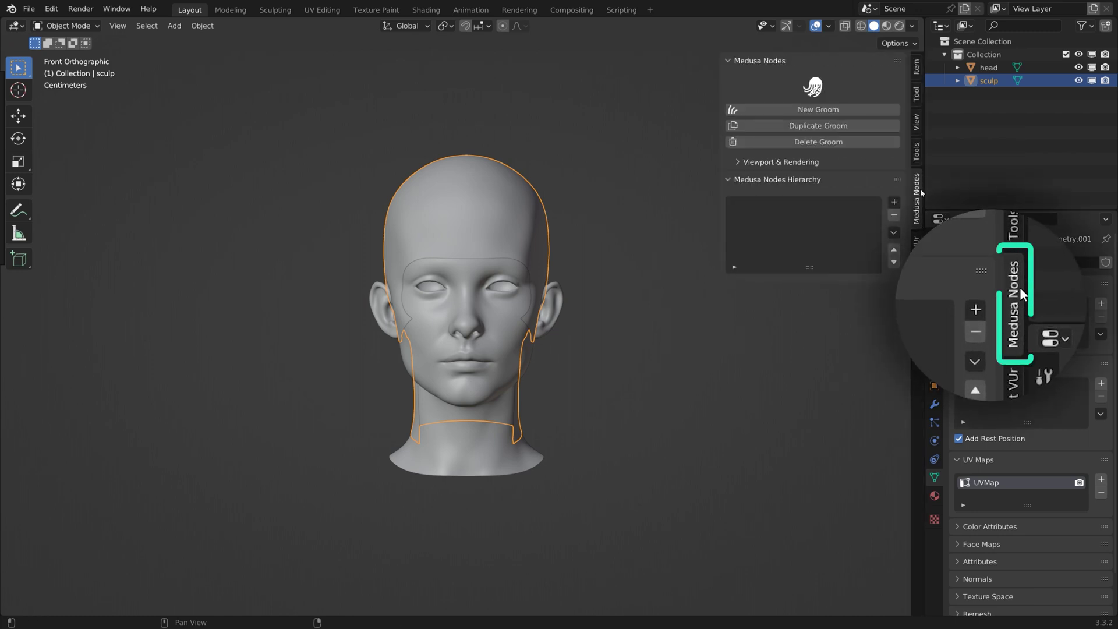
pyautogui.click(769, 109)
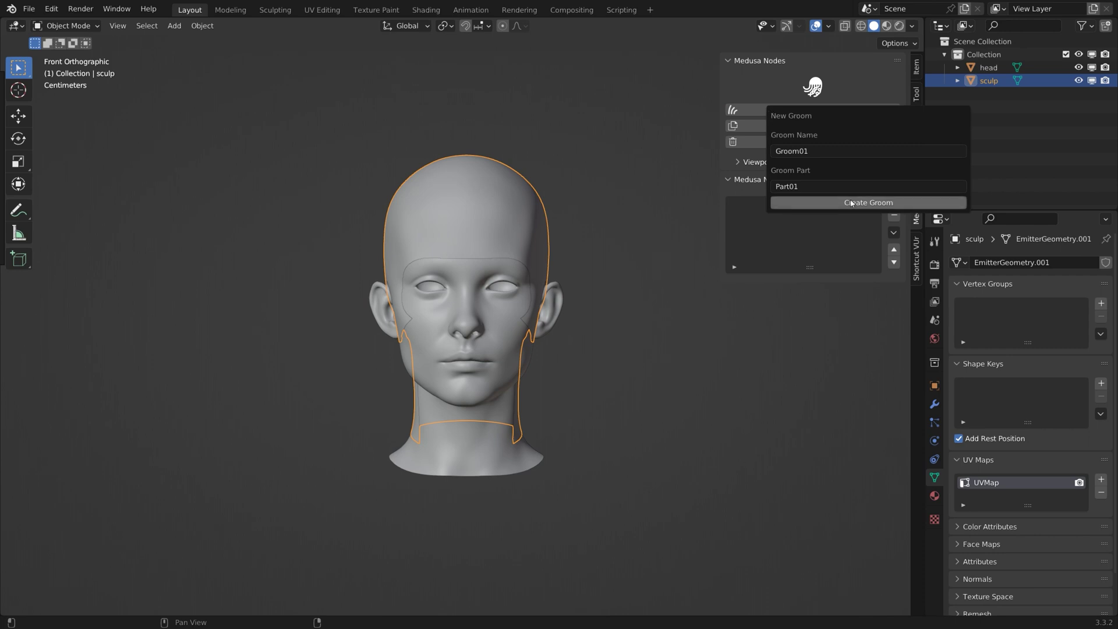
pyautogui.moveTo(834, 111); pyautogui.dragTo(584, 149)
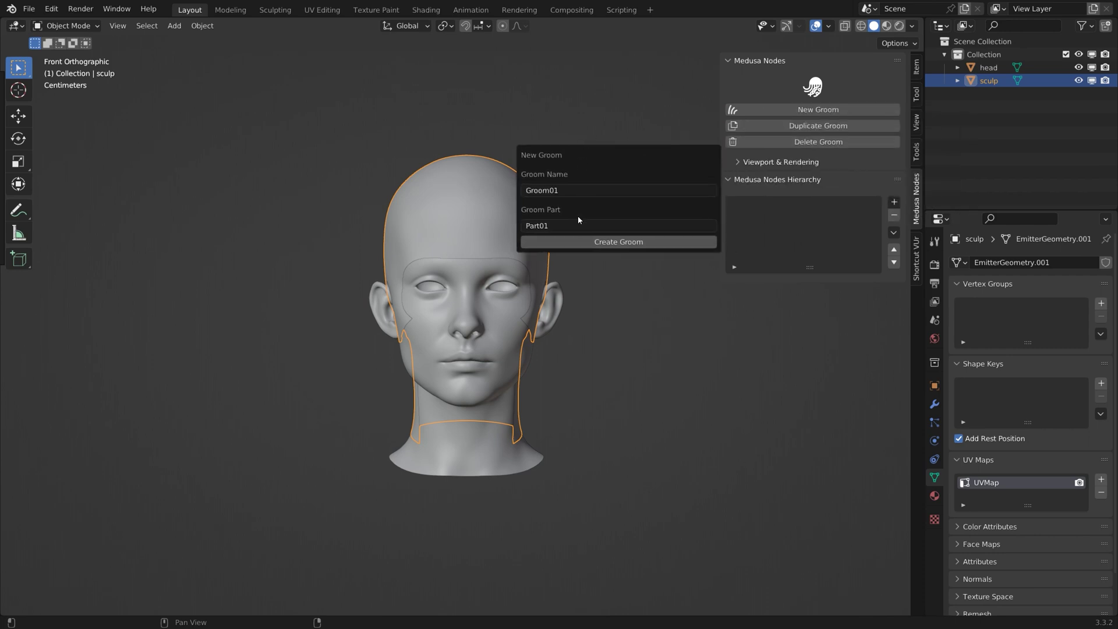
pyautogui.click(553, 231)
pyautogui.write('Part01')
pyautogui.press('Return')
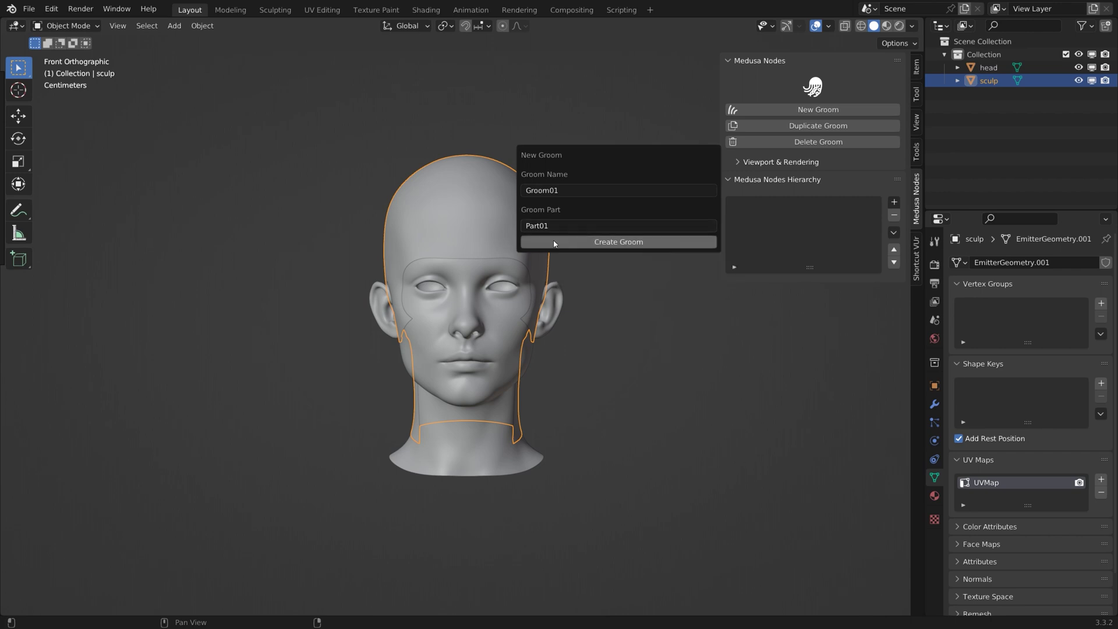
pyautogui.click(619, 242)
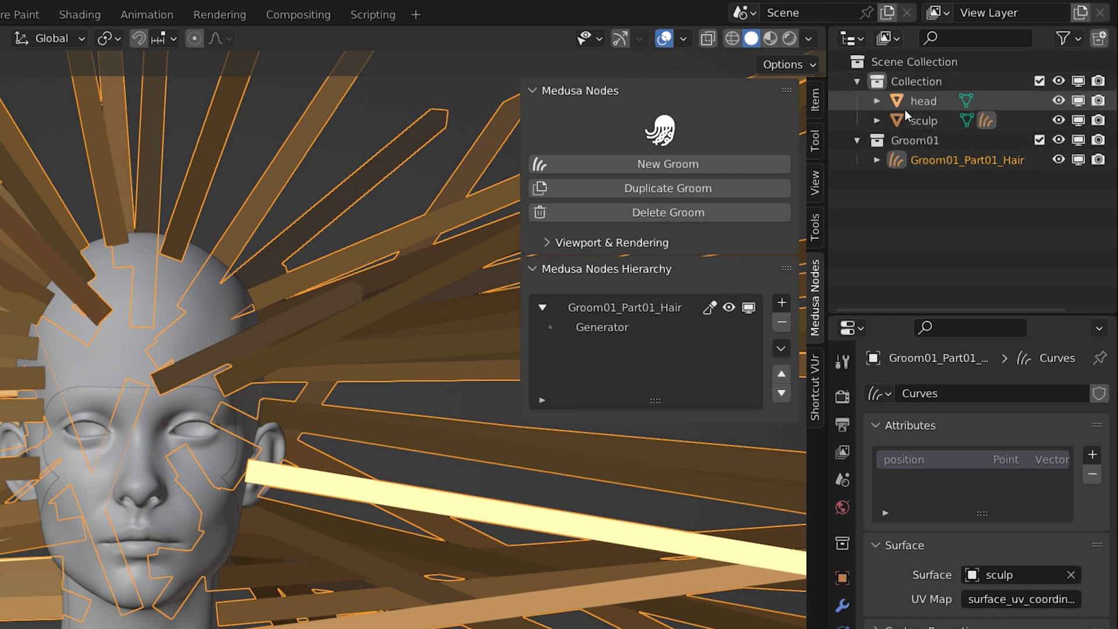
# Step: Examine the items nested under the sculp object and the groom's modifier settings
pyautogui.click(876, 120)
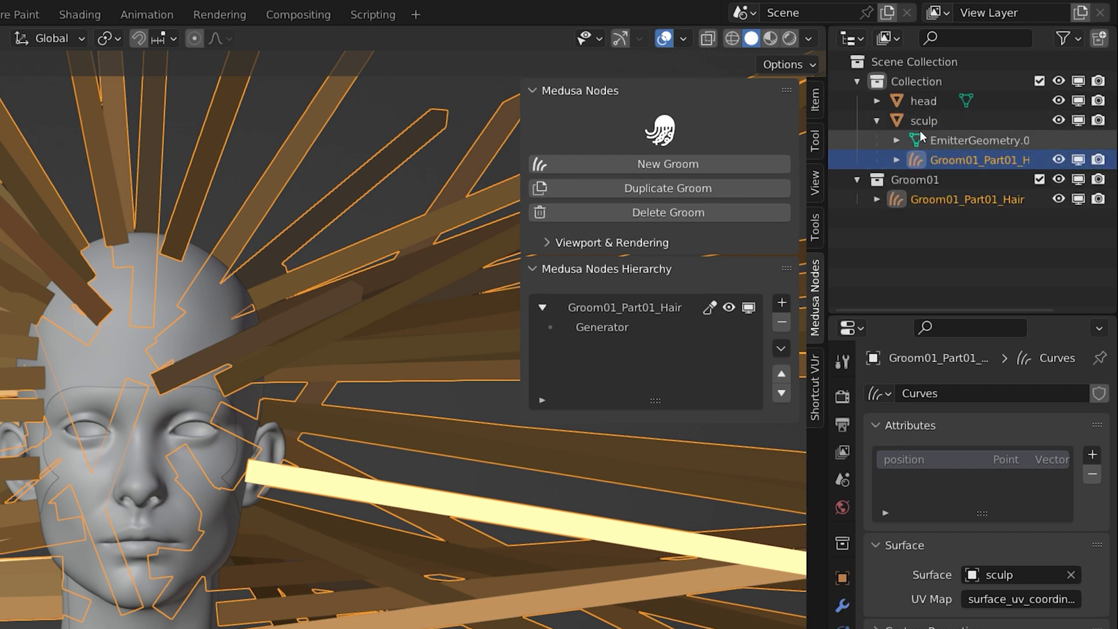
pyautogui.click(879, 119)
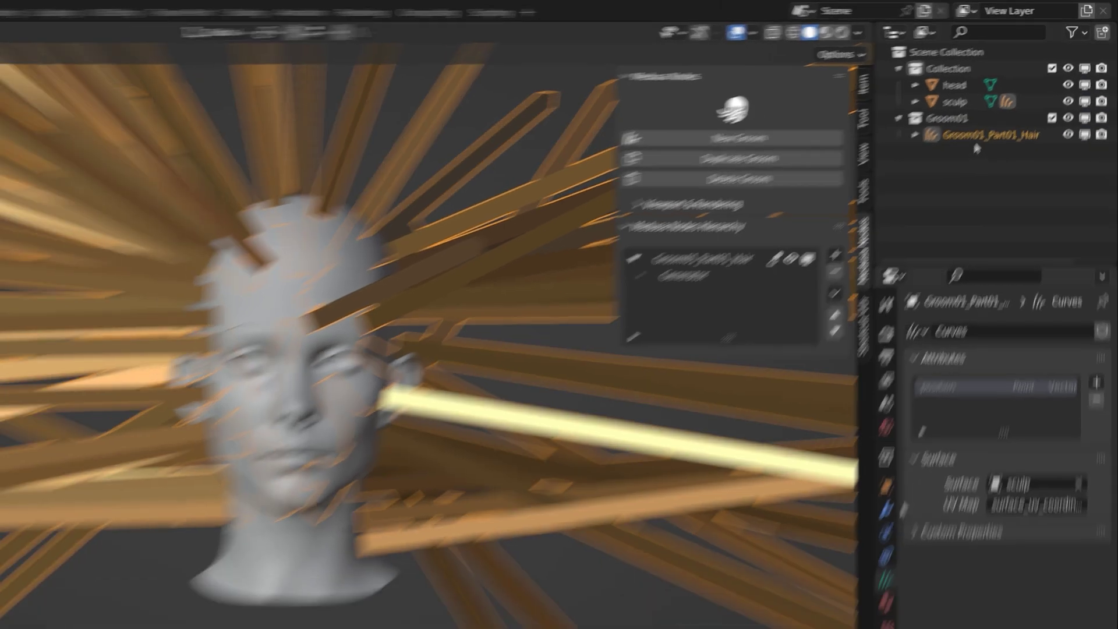
pyautogui.click(842, 606)
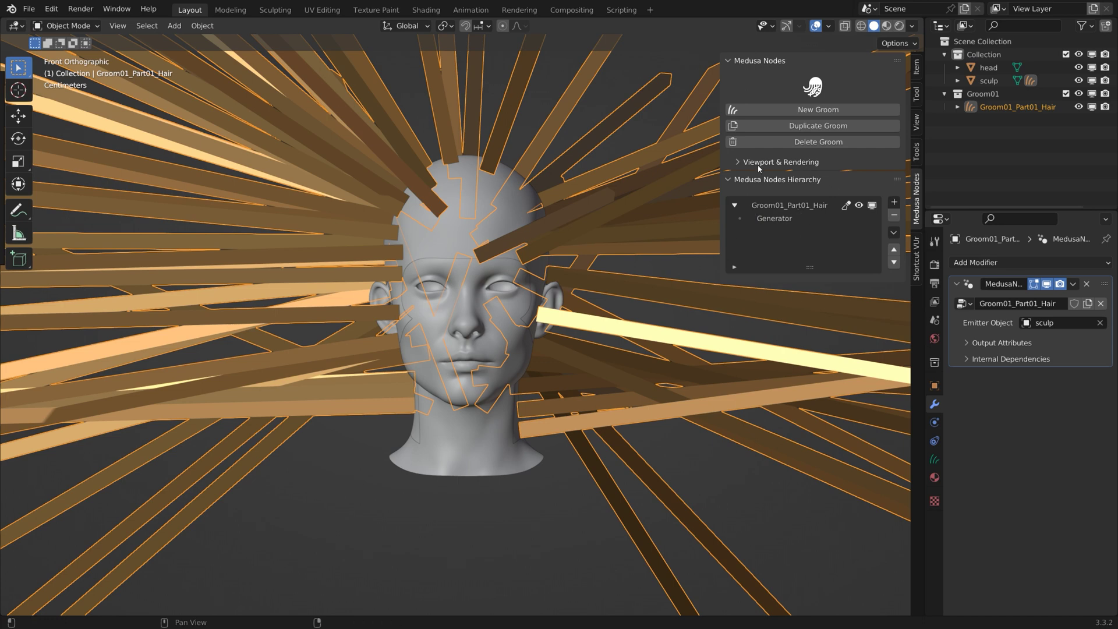
# Step: Collapse the Medusa Nodes section and the Collection contents, and select the Groom01_Part01_Hair object
pyautogui.click(728, 61)
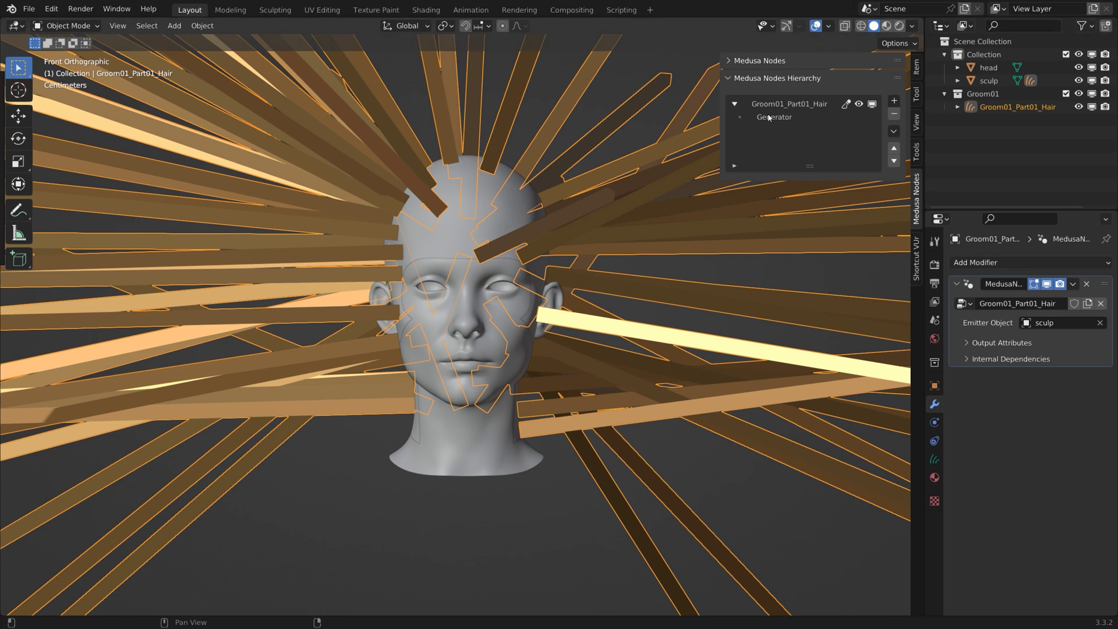
pyautogui.click(945, 54)
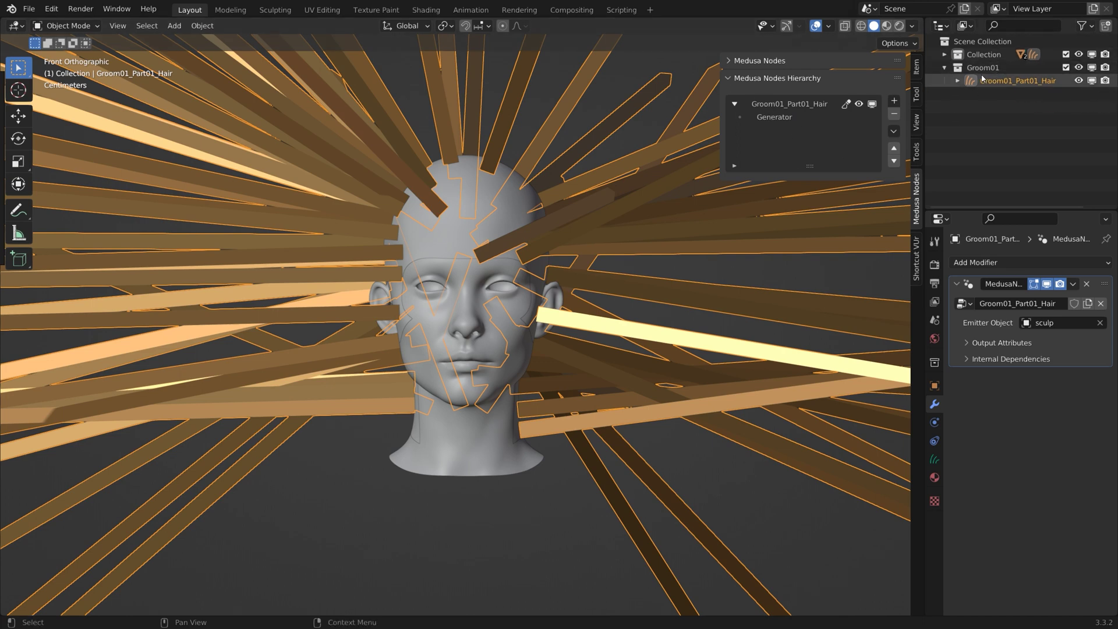
pyautogui.click(1001, 83)
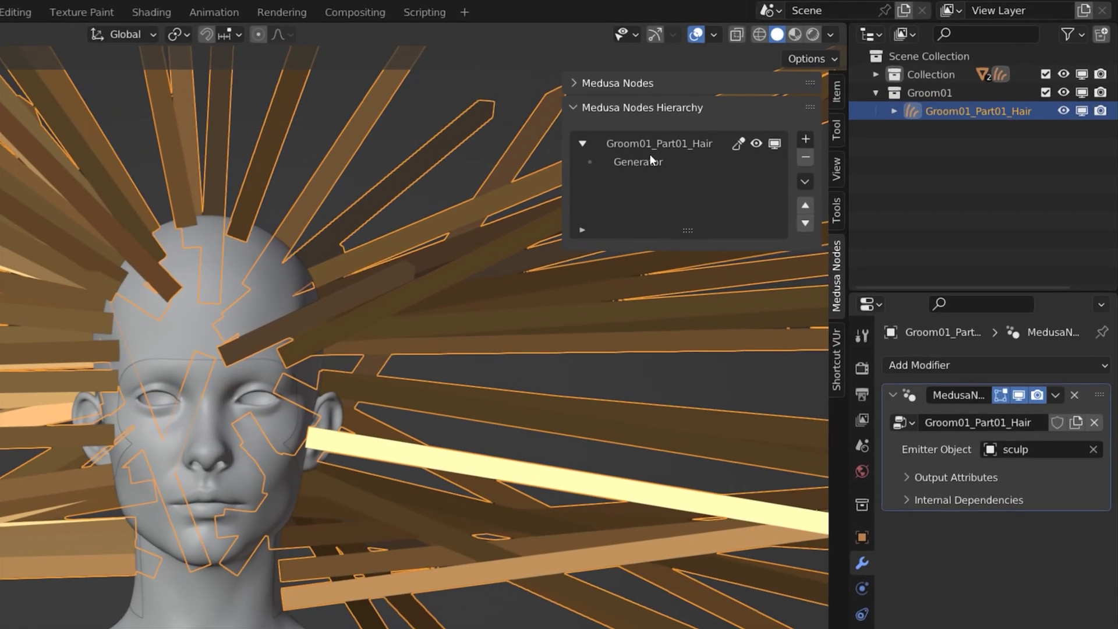
# Step: Look through the settings of the groom's Generator node and of its top-level hair visualizer
pyautogui.click(779, 118)
pyautogui.click(649, 149)
pyautogui.click(663, 162)
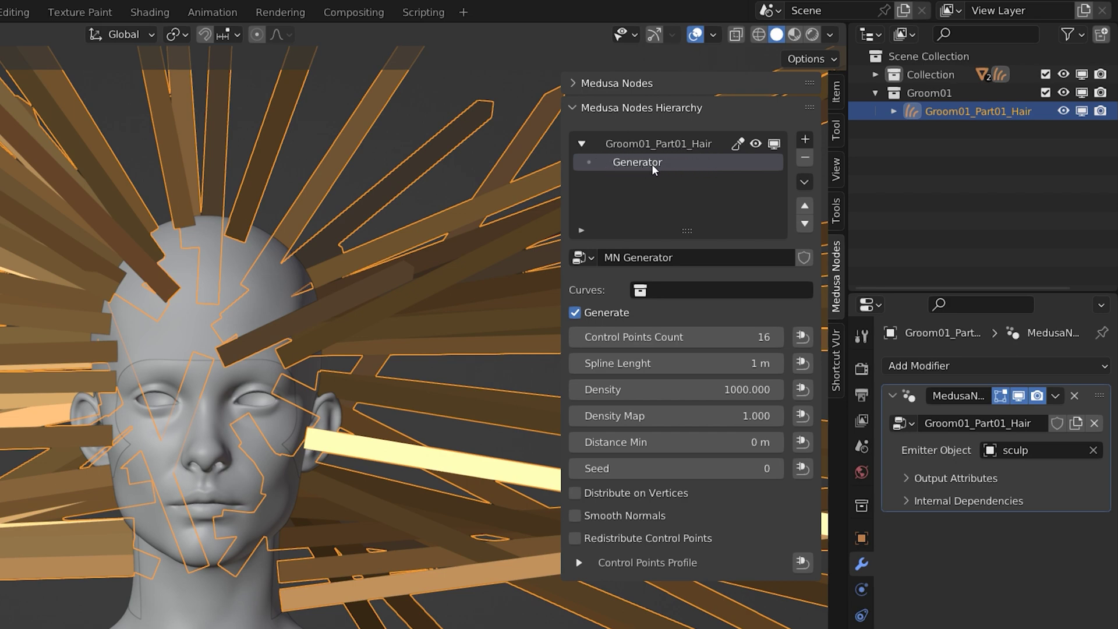
pyautogui.click(668, 145)
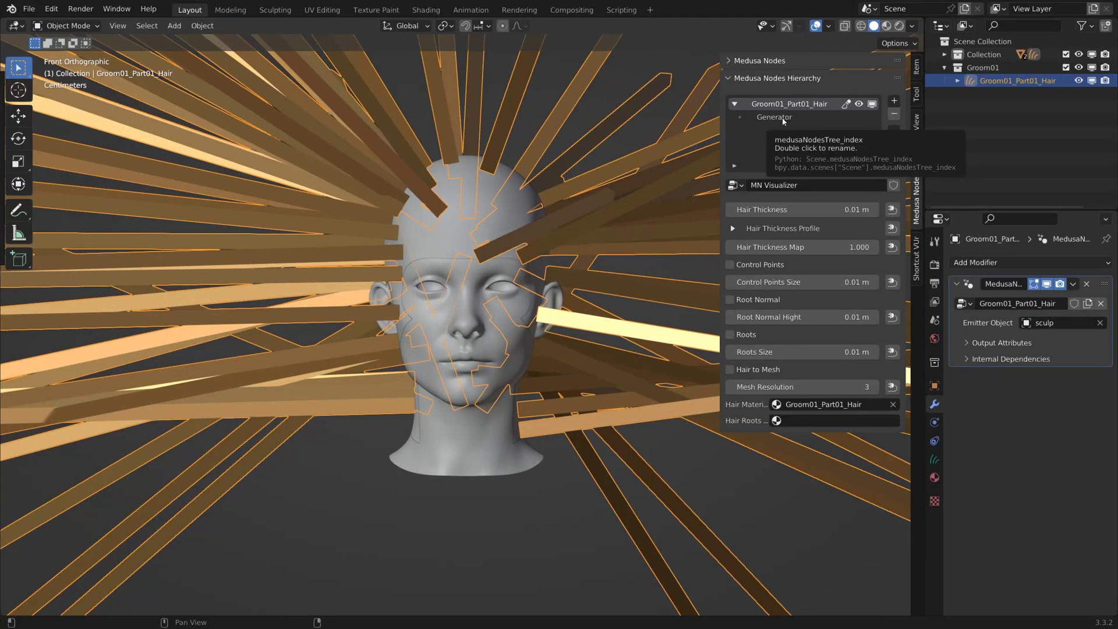
# Step: Set the Generator node's hair density to 10000
pyautogui.click(783, 119)
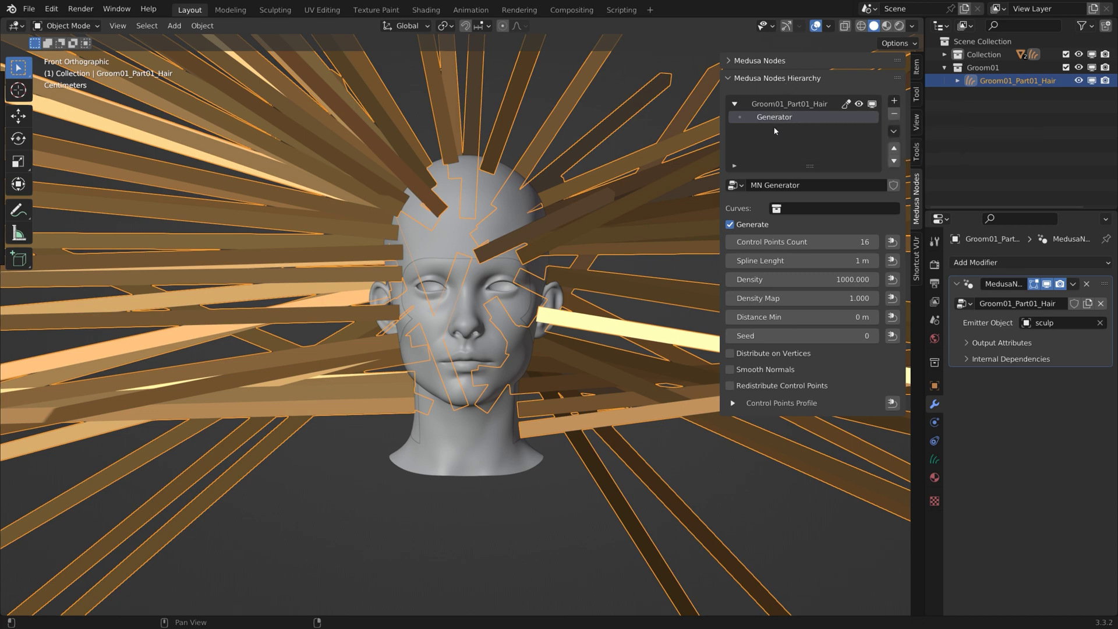
pyautogui.click(730, 224)
pyautogui.moveTo(757, 280)
pyautogui.mouseDown()
pyautogui.moveTo(798, 280)
pyautogui.moveTo(751, 280)
pyautogui.moveTo(764, 280)
pyautogui.mouseUp()
pyautogui.click(765, 280)
pyautogui.write('1000')
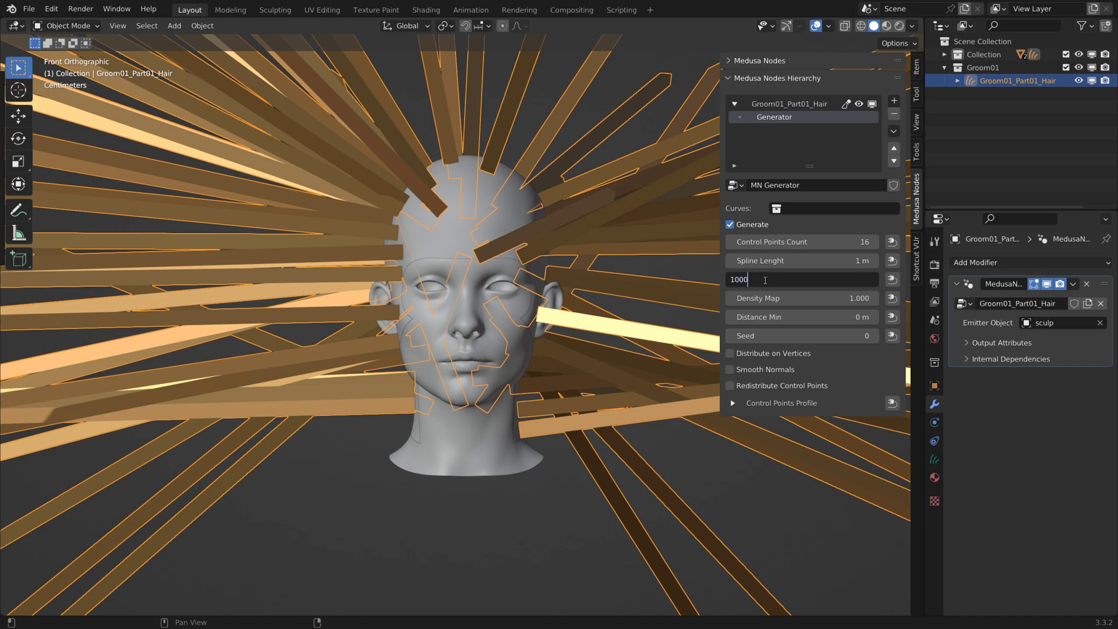
pyautogui.press('Return')
pyautogui.click(765, 281)
pyautogui.write('10000')
pyautogui.press('Return')
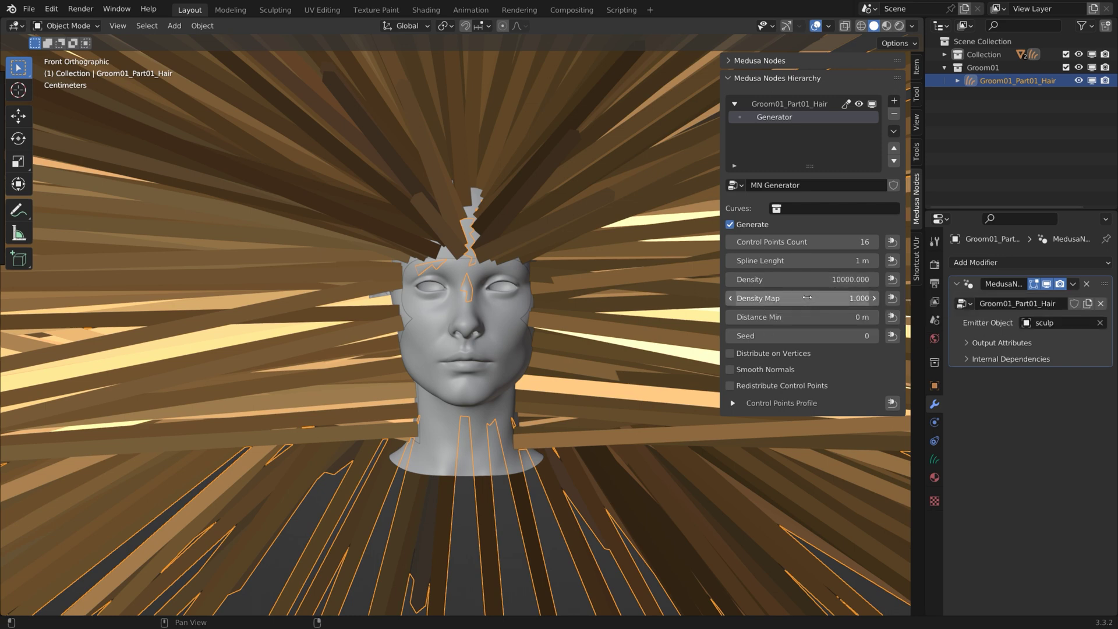
# Step: Try a spline length of 0.09 m in the Generator and settle on 0.1 m
pyautogui.doubleClick(804, 261)
pyautogui.write('0.09')
pyautogui.press('Return')
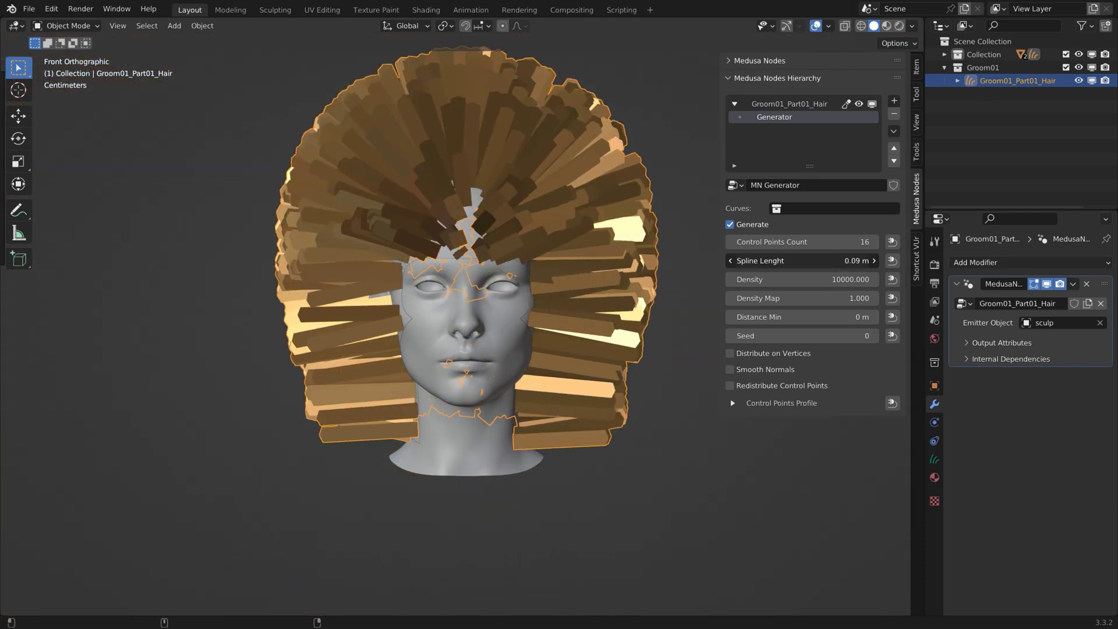
pyautogui.doubleClick(819, 259)
pyautogui.write('.1')
pyautogui.press('Return')
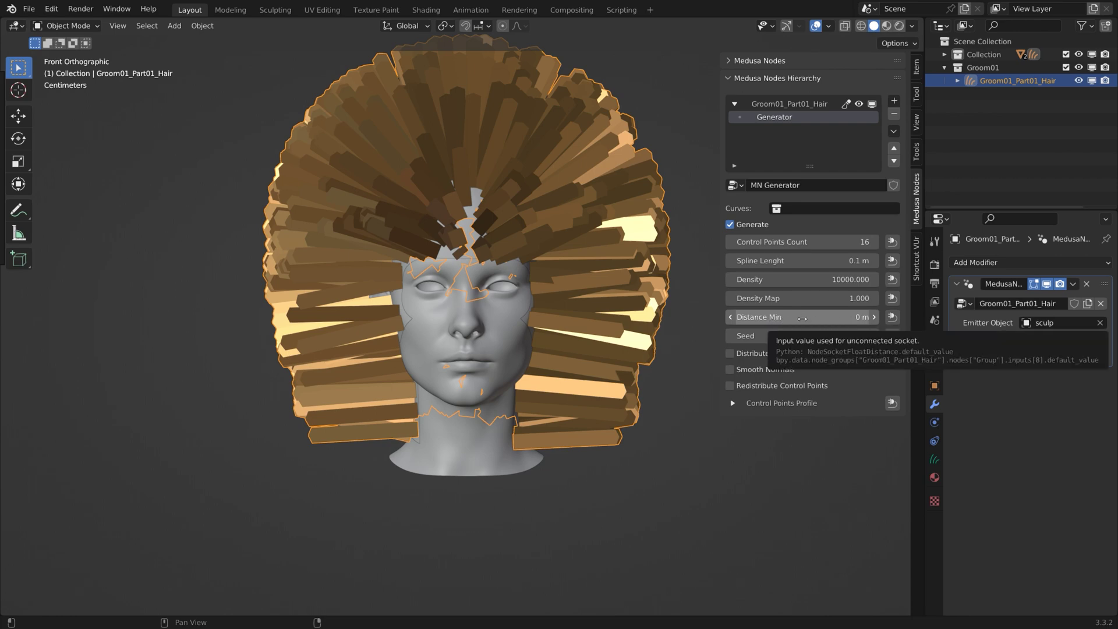
# Step: Try out the Generator's minimum distance and seed values, and reset the seed to 0
pyautogui.moveTo(802, 318)
pyautogui.mouseDown()
pyautogui.moveTo(850, 318)
pyautogui.moveTo(792, 318)
pyautogui.moveTo(805, 319)
pyautogui.mouseUp()
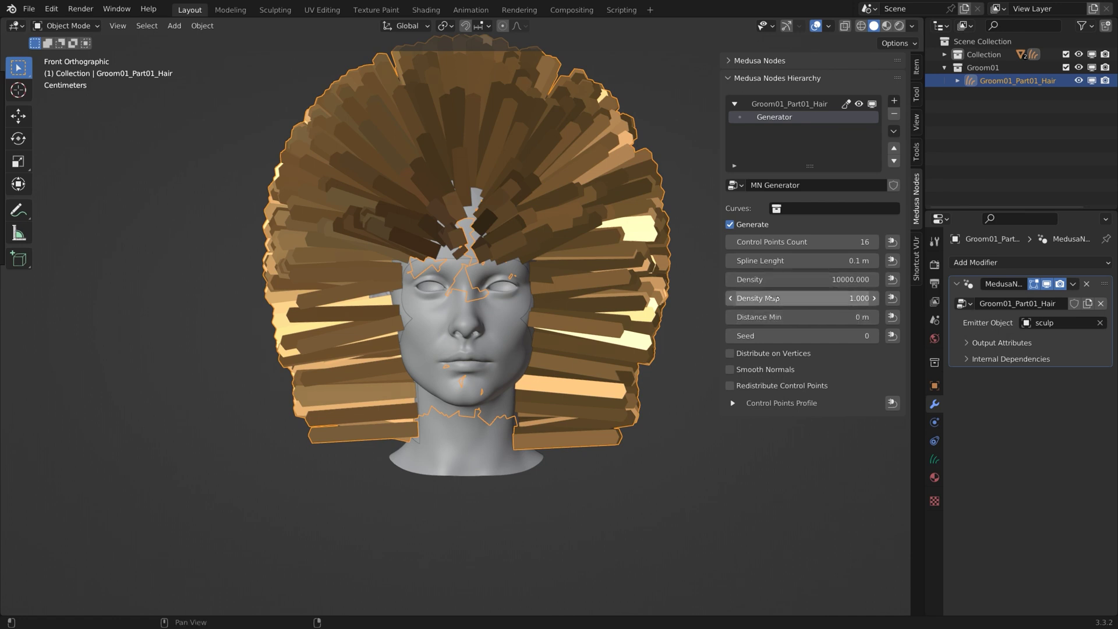
pyautogui.moveTo(810, 333)
pyautogui.mouseDown()
pyautogui.moveTo(775, 333)
pyautogui.moveTo(798, 333)
pyautogui.mouseUp()
pyautogui.click(816, 335)
pyautogui.write('0')
pyautogui.press('Return')
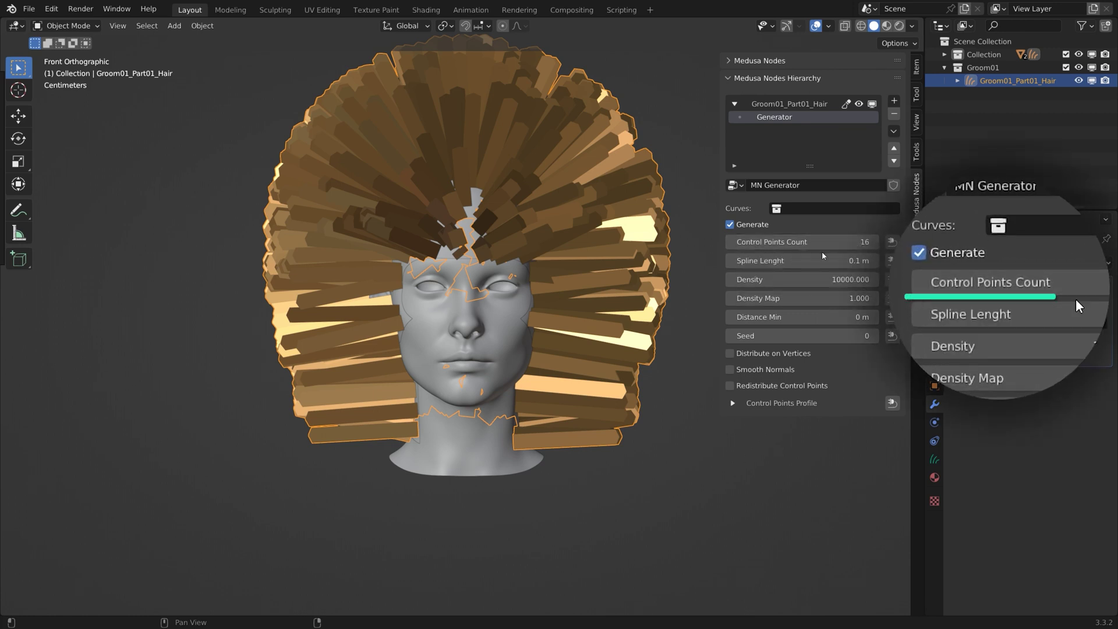
# Step: Mark control point positions with annotation dots along one hair strand beside the cheek, and return to the selection tool
pyautogui.click(18, 210)
pyautogui.scroll(3, 265, 298)
pyautogui.scroll(3, 268, 298)
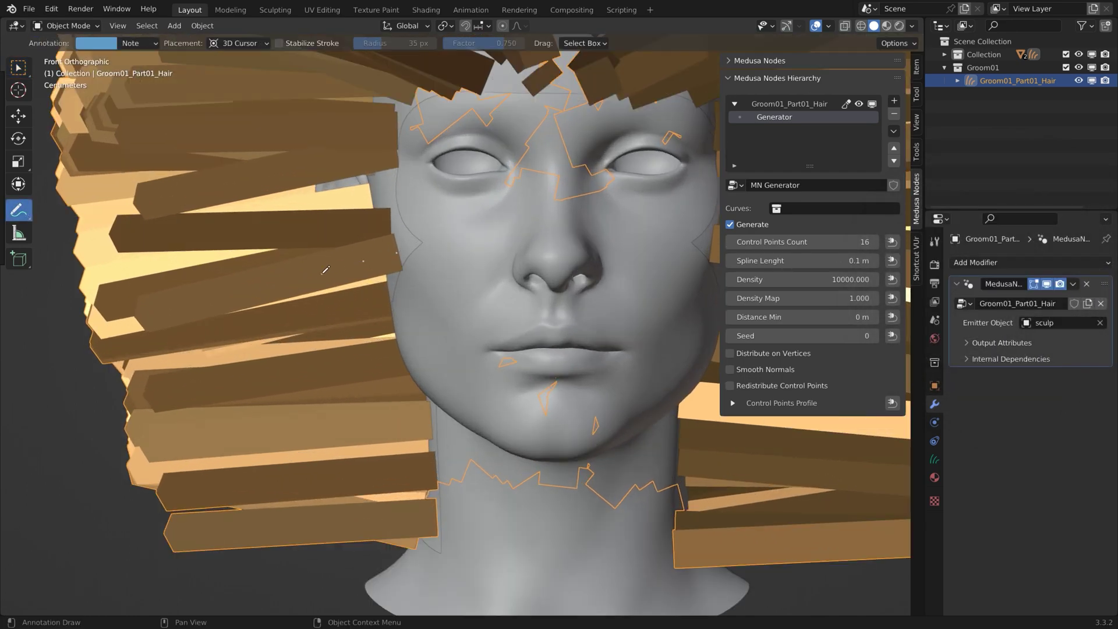
pyautogui.moveTo(269, 281); pyautogui.dragTo(158, 302)
pyautogui.click(24, 67)
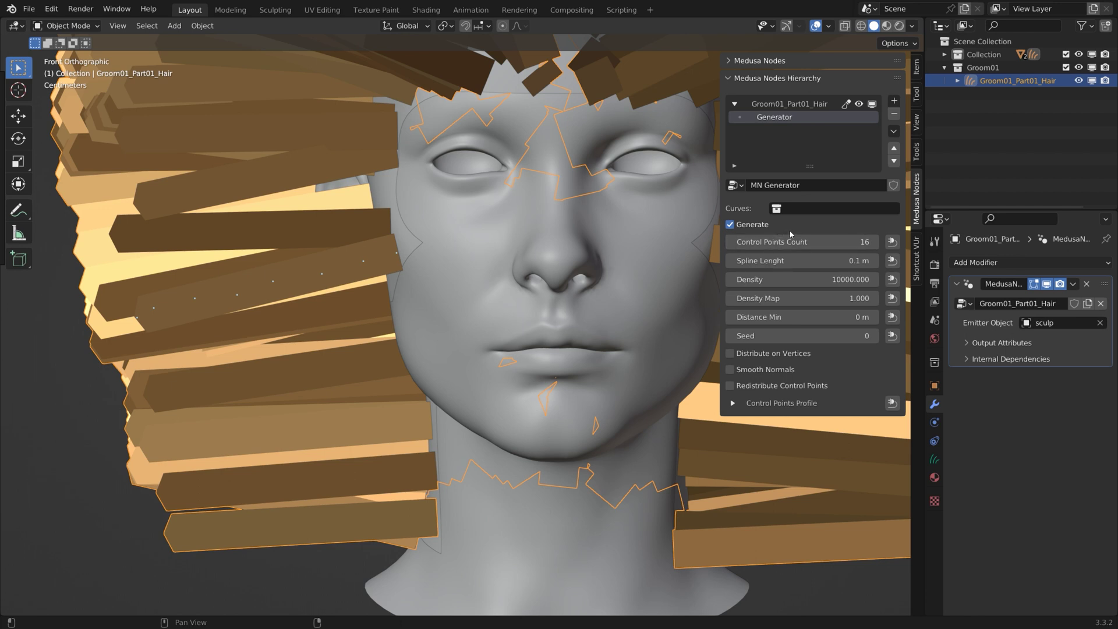
# Step: Try a control points count of 8 in the Generator and set it back to 16
pyautogui.click(812, 242)
pyautogui.write('8')
pyautogui.press('Return')
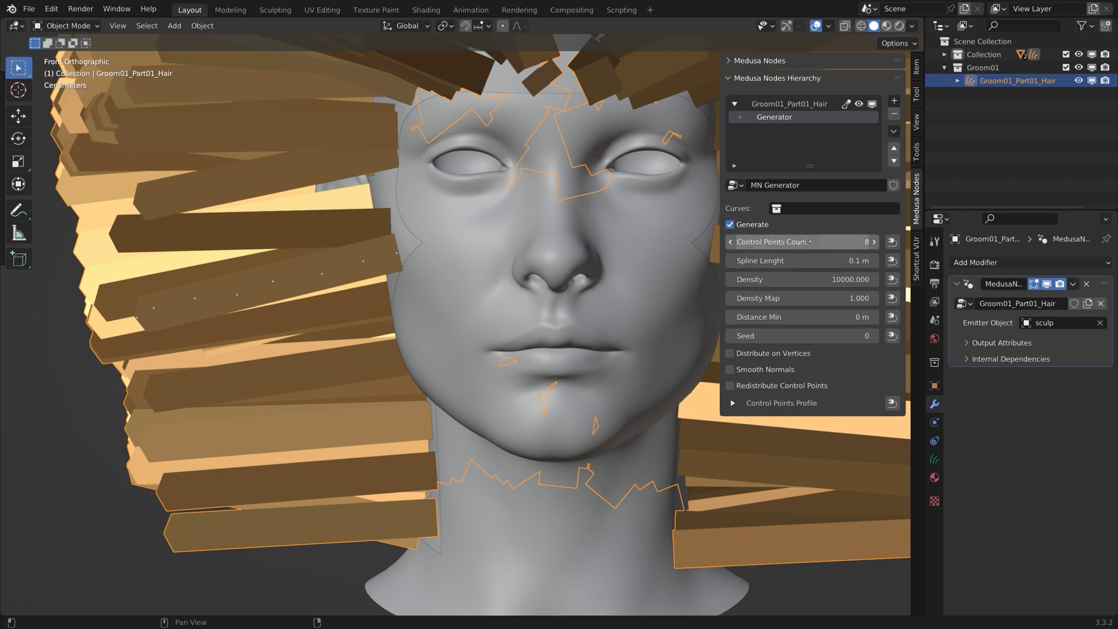
pyautogui.click(807, 241)
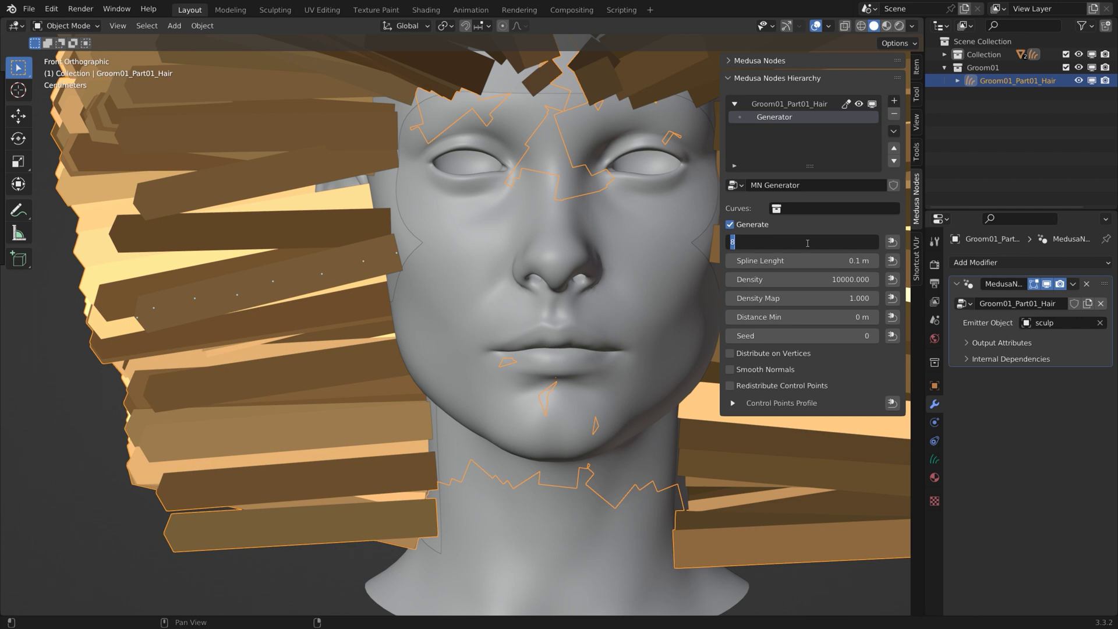
pyautogui.write('16')
pyautogui.press('Return')
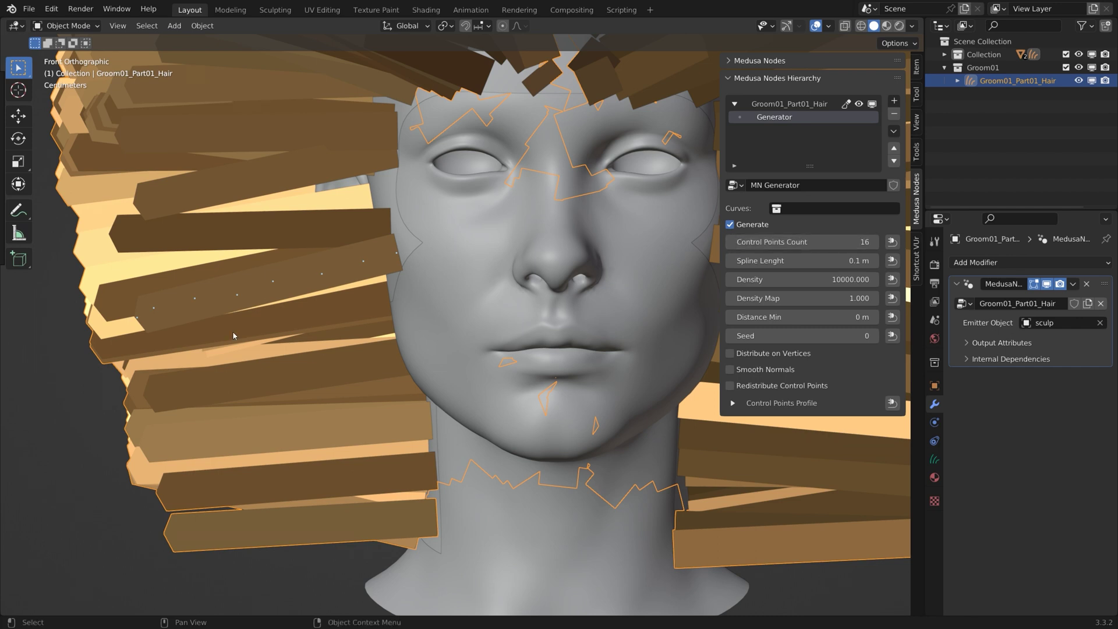
# Step: Erase the annotation dots from the hair strand and return to the selection tool
pyautogui.click(19, 210)
pyautogui.moveTo(398, 248)
pyautogui.keyDown('ctrl'); pyautogui.mouseDown()
pyautogui.moveTo(106, 310)
pyautogui.moveTo(170, 324)
pyautogui.mouseUp(); pyautogui.keyUp('ctrl')
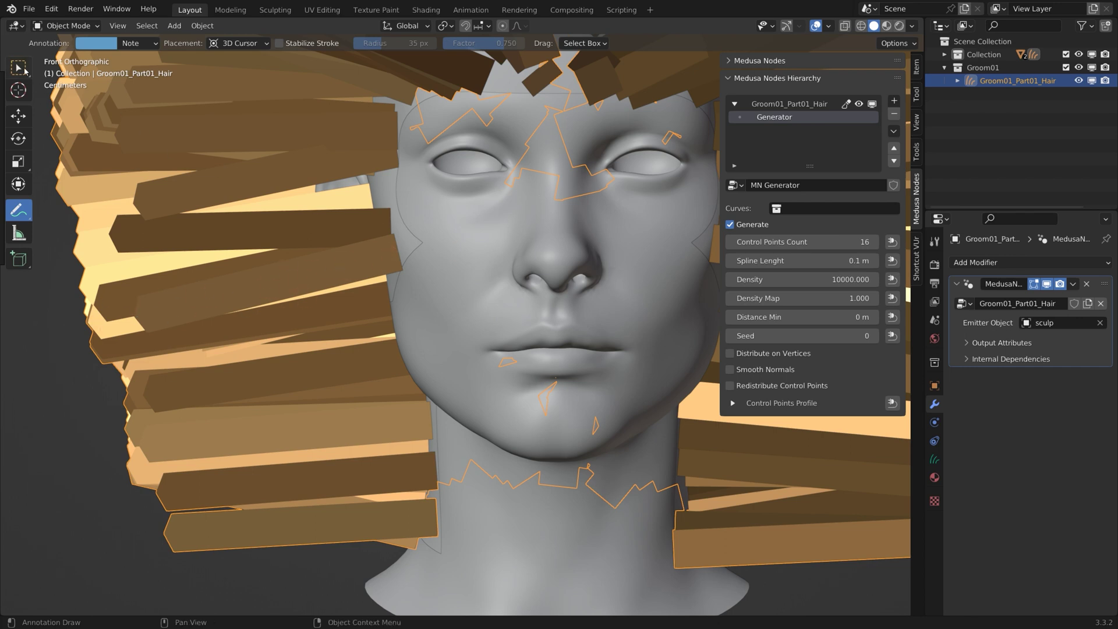
pyautogui.click(23, 68)
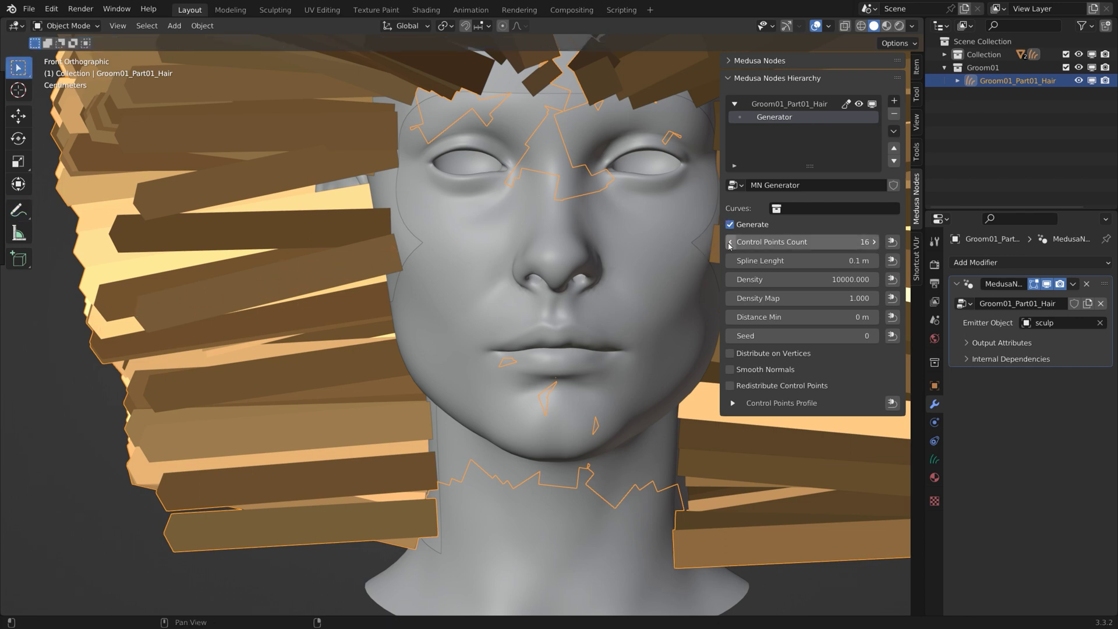
# Step: Set the hair thickness of Groom01_Part01_Hair's visualizer to 0.001 m
pyautogui.click(793, 104)
pyautogui.keyDown('shift'); pyautogui.moveTo(608, 204); pyautogui.dragTo(501, 271, button='middle'); pyautogui.keyUp('shift')
pyautogui.scroll(-3, 501, 273)
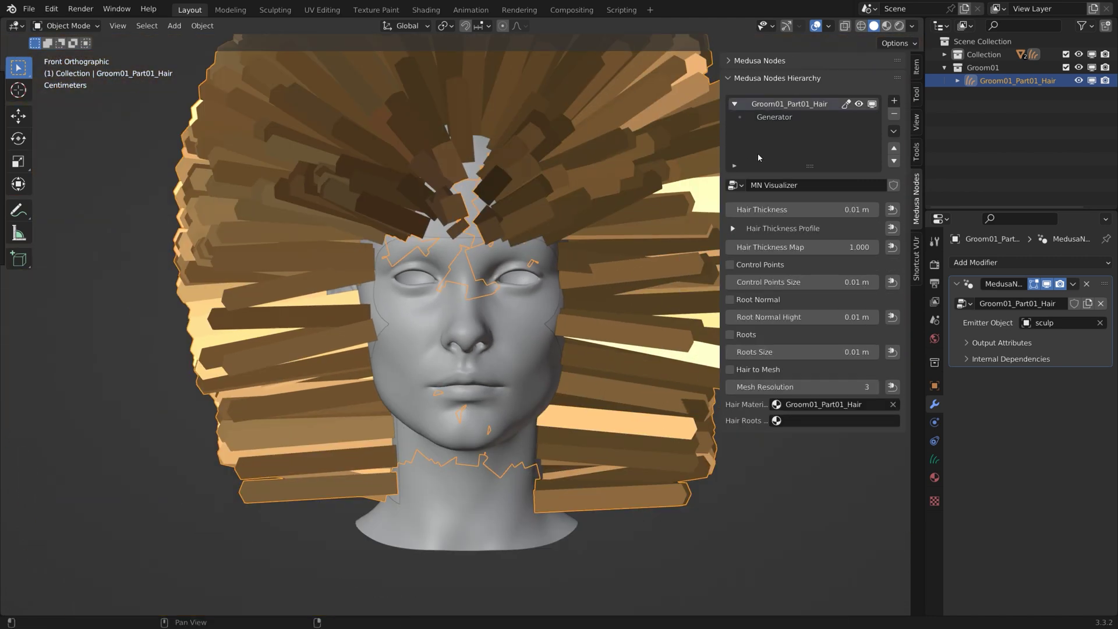
pyautogui.keyDown('shift'); pyautogui.moveTo(735, 165); pyautogui.dragTo(674, 171, button='middle'); pyautogui.keyUp('shift')
pyautogui.click(744, 210)
pyautogui.click(744, 209)
pyautogui.write('0')
pyautogui.press('Return')
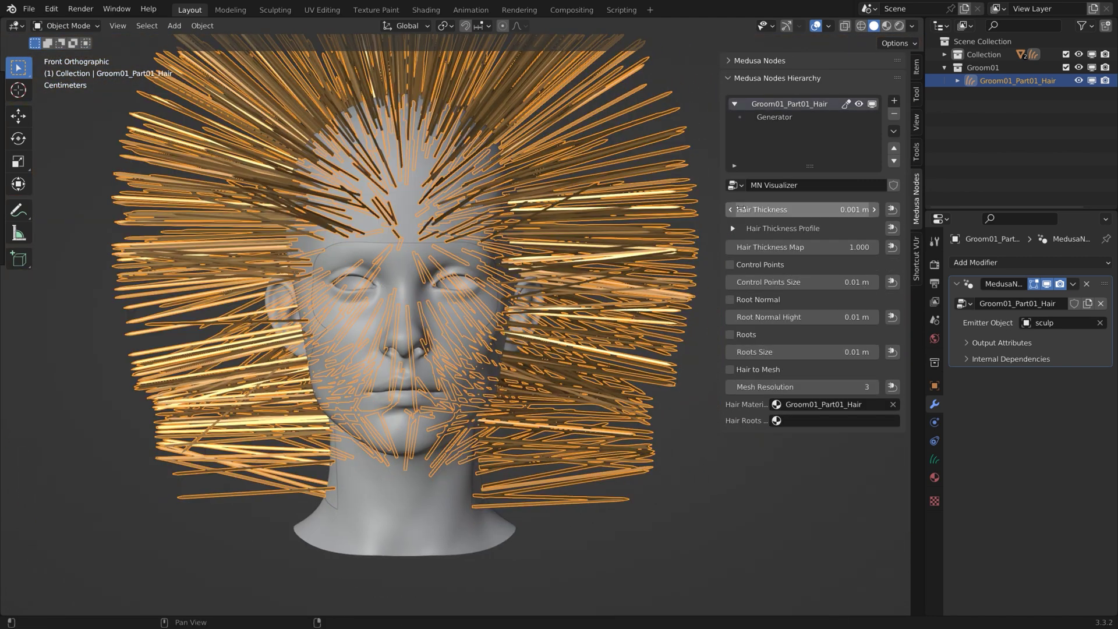
# Step: Restore the visualizer's hair thickness to 0.01 m
pyautogui.click(746, 210)
pyautogui.click(746, 210)
pyautogui.press('BackSpace')
pyautogui.press('Return')
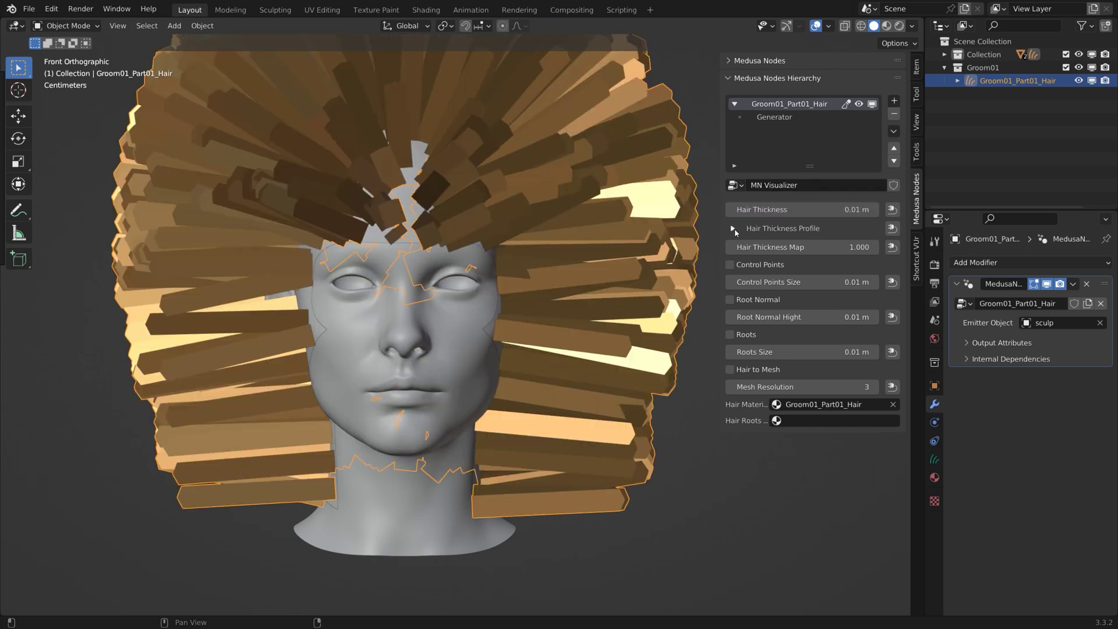
# Step: Shape the Hair Thickness Profile curve to taper from full thickness at the root to thin tips, with a point at about 0.26, 0.80
pyautogui.click(732, 229)
pyautogui.moveTo(773, 288); pyautogui.dragTo(770, 327)
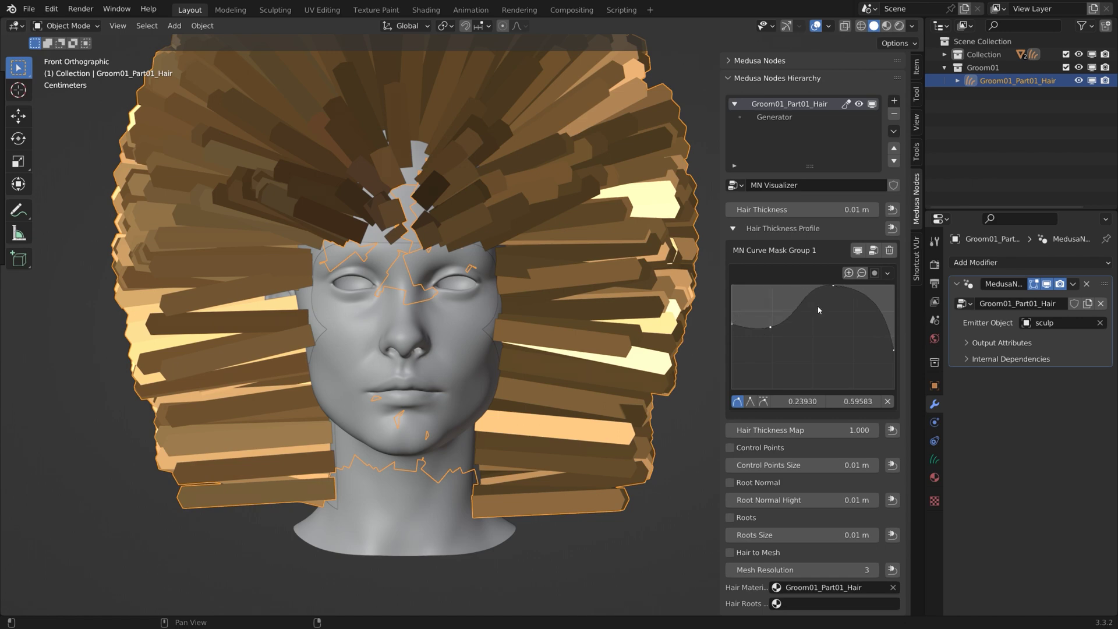
pyautogui.moveTo(833, 300); pyautogui.dragTo(888, 369)
pyautogui.moveTo(828, 344); pyautogui.dragTo(846, 354)
pyautogui.moveTo(771, 327); pyautogui.dragTo(731, 285)
pyautogui.click(731, 323)
pyautogui.moveTo(767, 333); pyautogui.dragTo(772, 312)
pyautogui.moveTo(846, 354)
pyautogui.mouseDown()
pyautogui.moveTo(846, 338)
pyautogui.moveTo(838, 362)
pyautogui.mouseUp()
pyautogui.moveTo(772, 312); pyautogui.dragTo(773, 307)
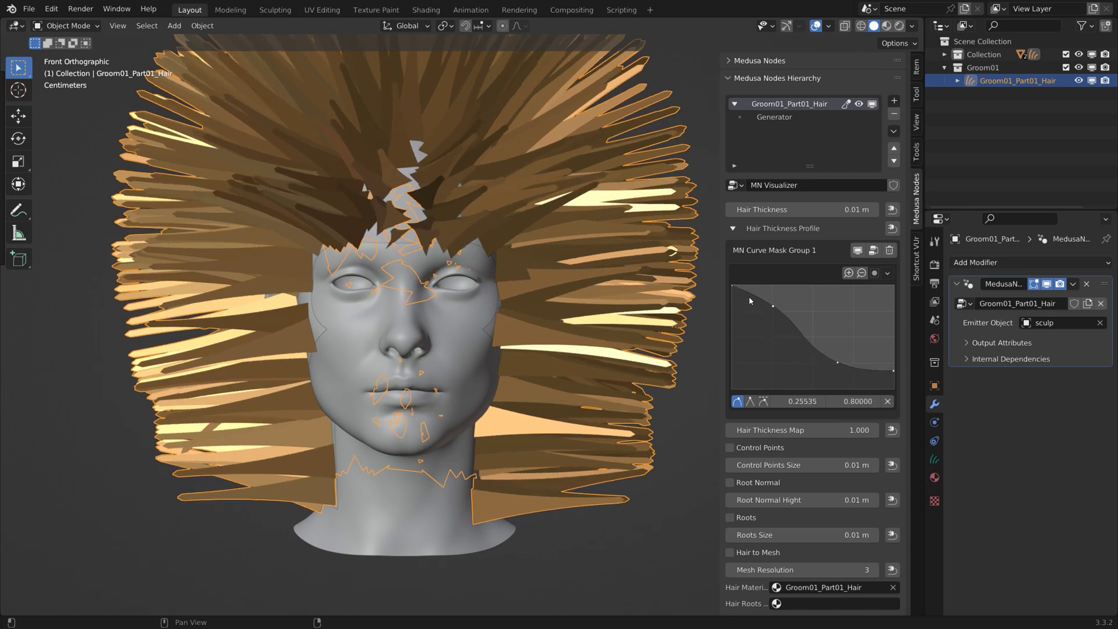
pyautogui.keyDown('shift'); pyautogui.moveTo(557, 291); pyautogui.dragTo(506, 297, button='middle'); pyautogui.keyUp('shift')
pyautogui.scroll(3, 557, 291)
pyautogui.scroll(-3, 629, 283)
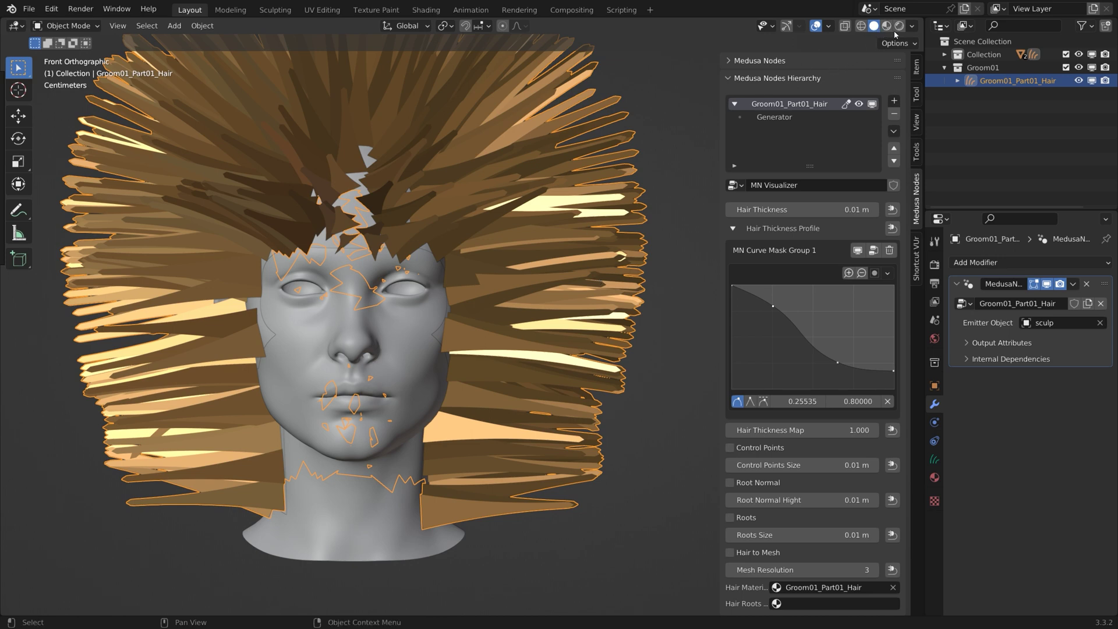
# Step: Set the scene's render engine to Cycles and preview the groom in Rendered viewport shading
pyautogui.click(935, 264)
pyautogui.click(1063, 263)
pyautogui.click(1048, 307)
pyautogui.click(900, 25)
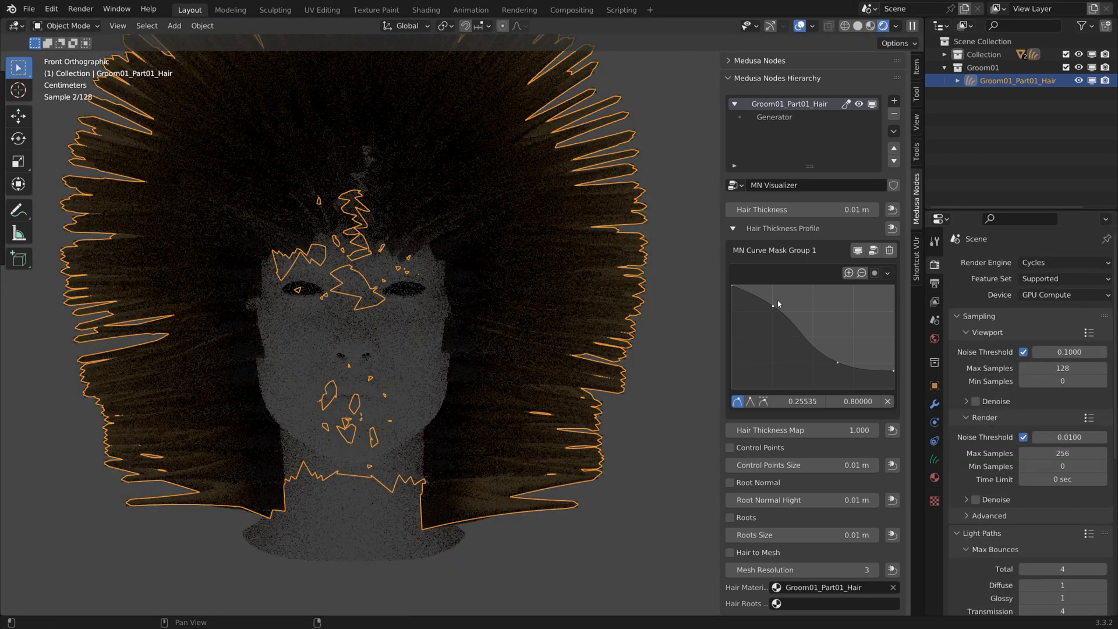
# Step: Reshape the thickness profile with a dip in the middle and a raised point at about 0.83, 0.53, and inspect the strands
pyautogui.moveTo(838, 362); pyautogui.dragTo(866, 334)
pyautogui.keyDown('shift'); pyautogui.moveTo(244, 166); pyautogui.dragTo(423, 305, button='middle'); pyautogui.keyUp('shift')
pyautogui.scroll(3, 232, 237)
pyautogui.keyDown('shift'); pyautogui.moveTo(322, 166); pyautogui.dragTo(400, 356, button='middle'); pyautogui.keyUp('shift')
pyautogui.keyDown('shift'); pyautogui.moveTo(443, 168); pyautogui.dragTo(377, 180, button='middle'); pyautogui.keyUp('shift')
pyautogui.keyDown('shift'); pyautogui.moveTo(316, 327); pyautogui.dragTo(450, 140, button='middle'); pyautogui.keyUp('shift')
pyautogui.click(251, 441)
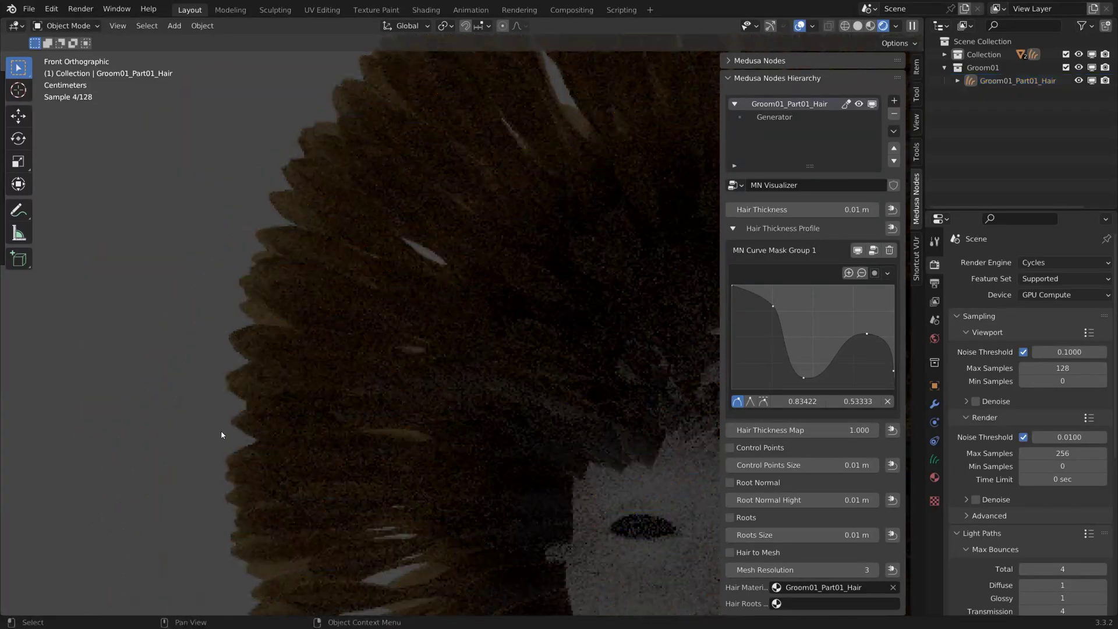
# Step: Lower the profile point near the hair tip to a value of 0.25 and return the viewport to Solid shading
pyautogui.moveTo(866, 334); pyautogui.dragTo(867, 362)
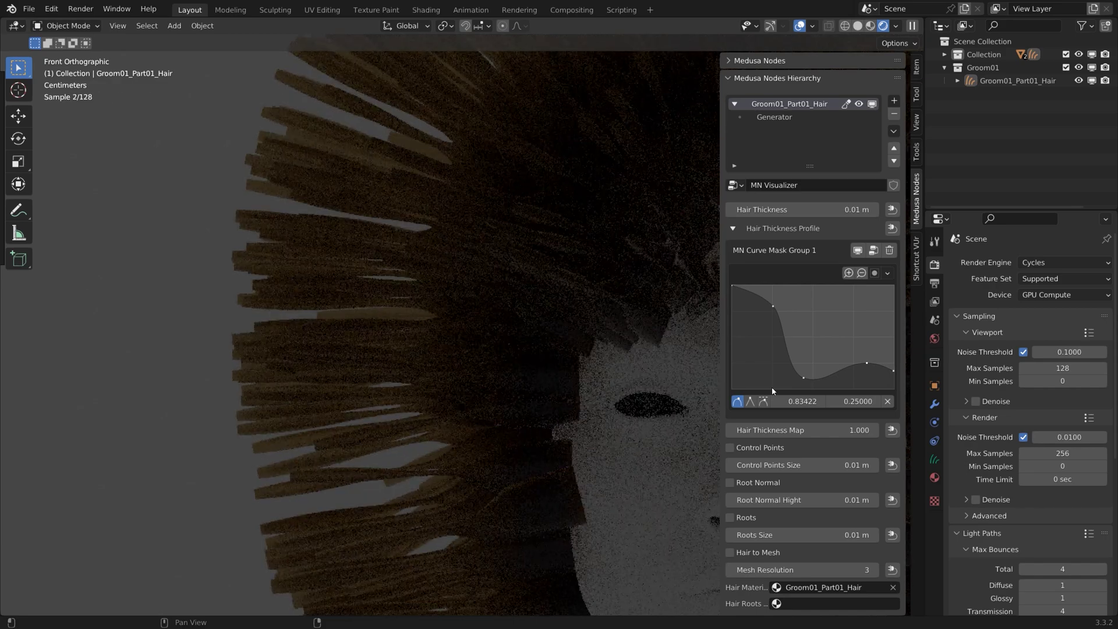
pyautogui.keyDown('shift'); pyautogui.moveTo(410, 470); pyautogui.dragTo(362, 404, button='middle'); pyautogui.keyUp('shift')
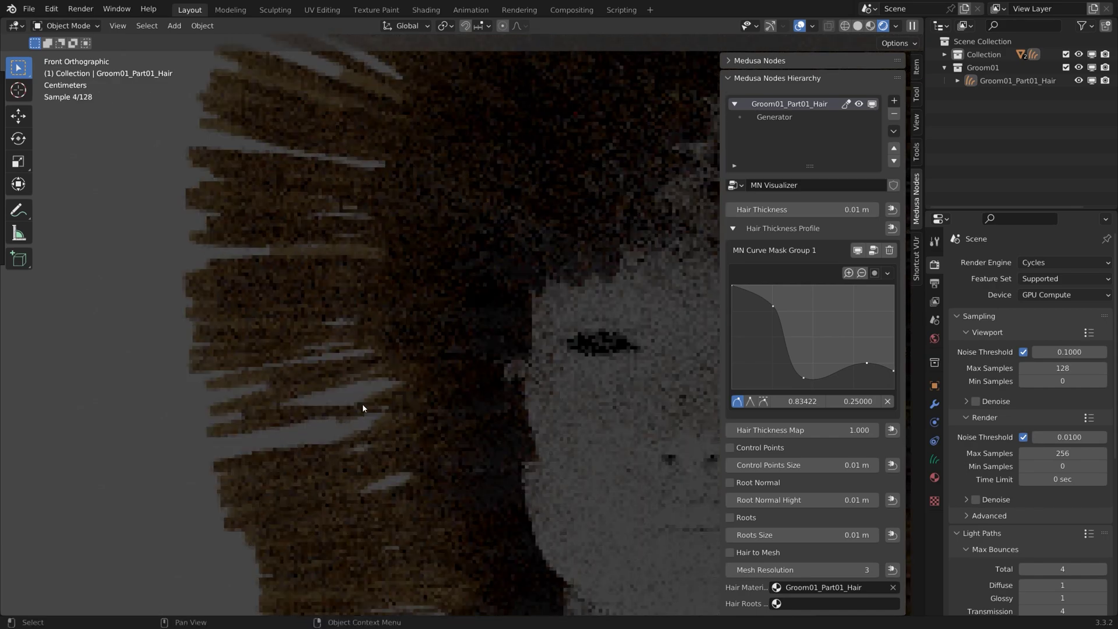
pyautogui.click(859, 26)
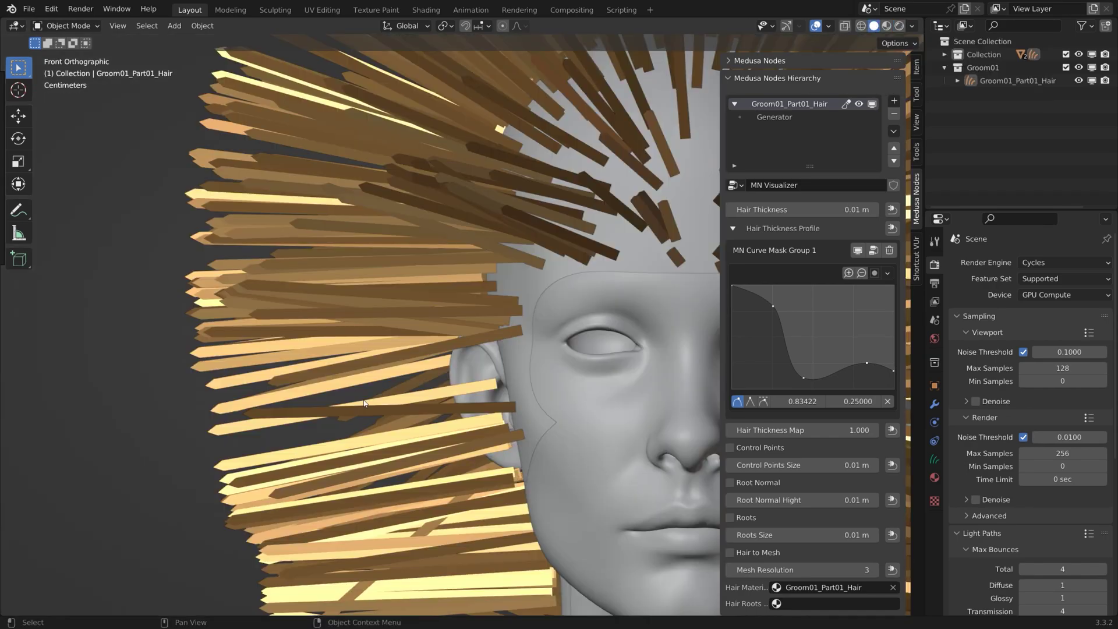
pyautogui.keyDown('shift'); pyautogui.moveTo(592, 353); pyautogui.dragTo(394, 321, button='middle'); pyautogui.keyUp('shift')
pyautogui.scroll(-2, 535, 346)
pyautogui.scroll(-2, 481, 272)
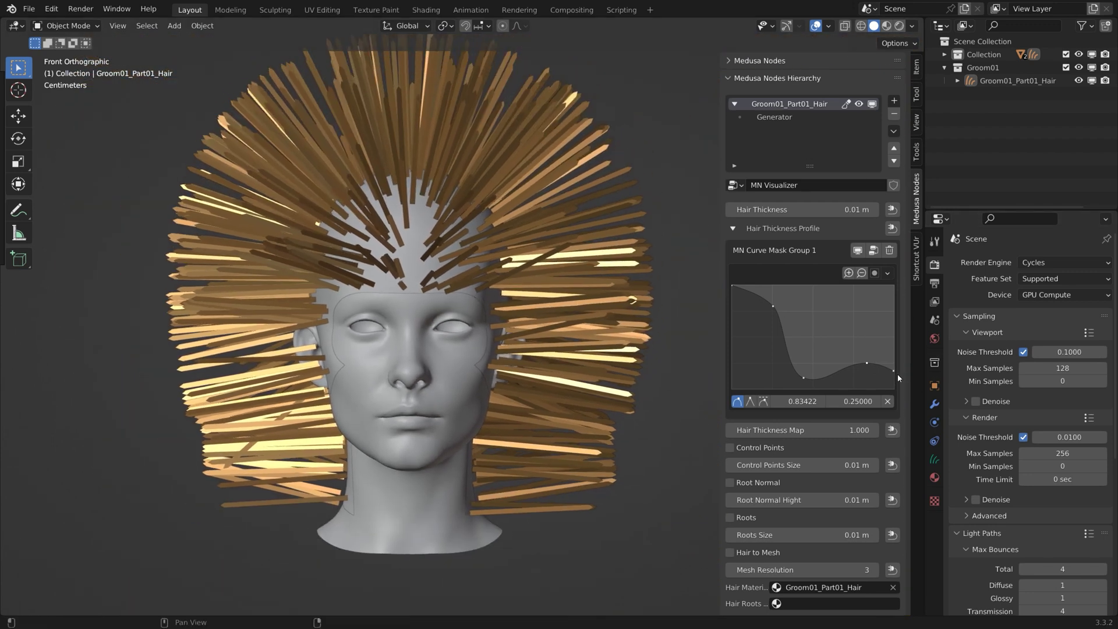
# Step: Remove two extra thickness profile points and form a gentle taper from about 0.53 at the root to about 0.10 at the tip
pyautogui.click(867, 362)
pyautogui.click(888, 401)
pyautogui.click(774, 305)
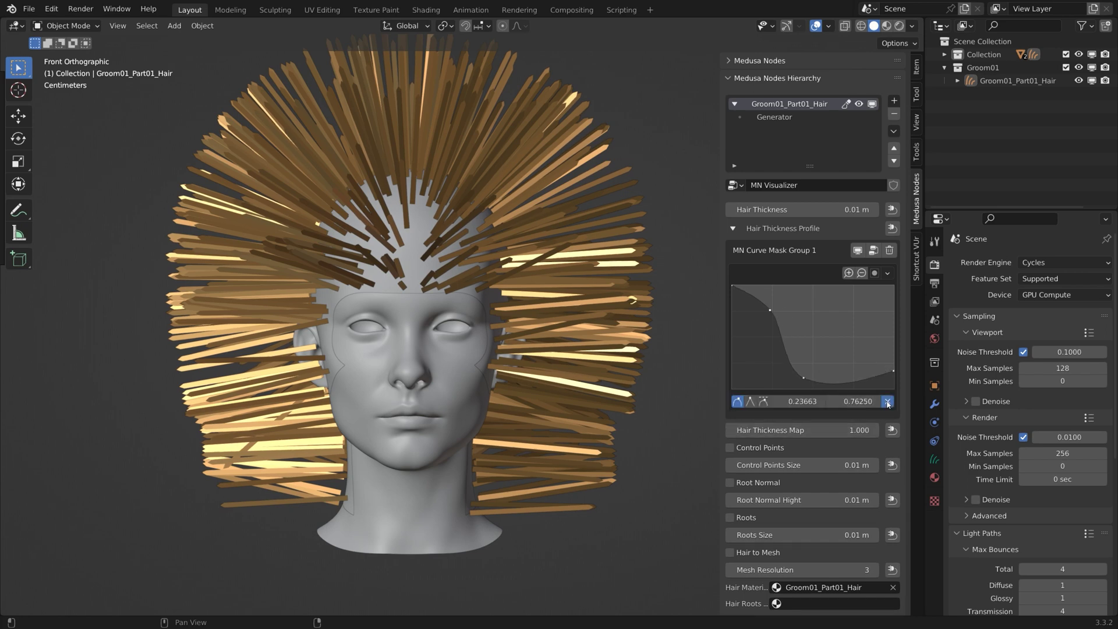
pyautogui.click(887, 401)
pyautogui.moveTo(805, 377); pyautogui.dragTo(830, 361)
pyautogui.moveTo(733, 287); pyautogui.dragTo(734, 335)
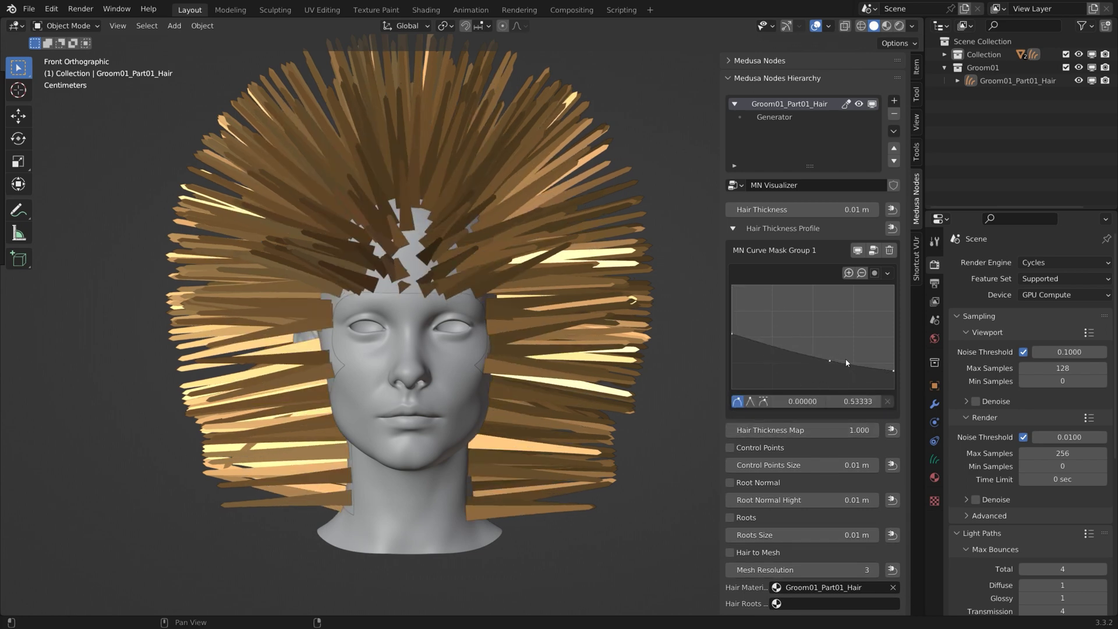
pyautogui.moveTo(830, 360); pyautogui.dragTo(832, 356)
pyautogui.moveTo(895, 374); pyautogui.dragTo(893, 382)
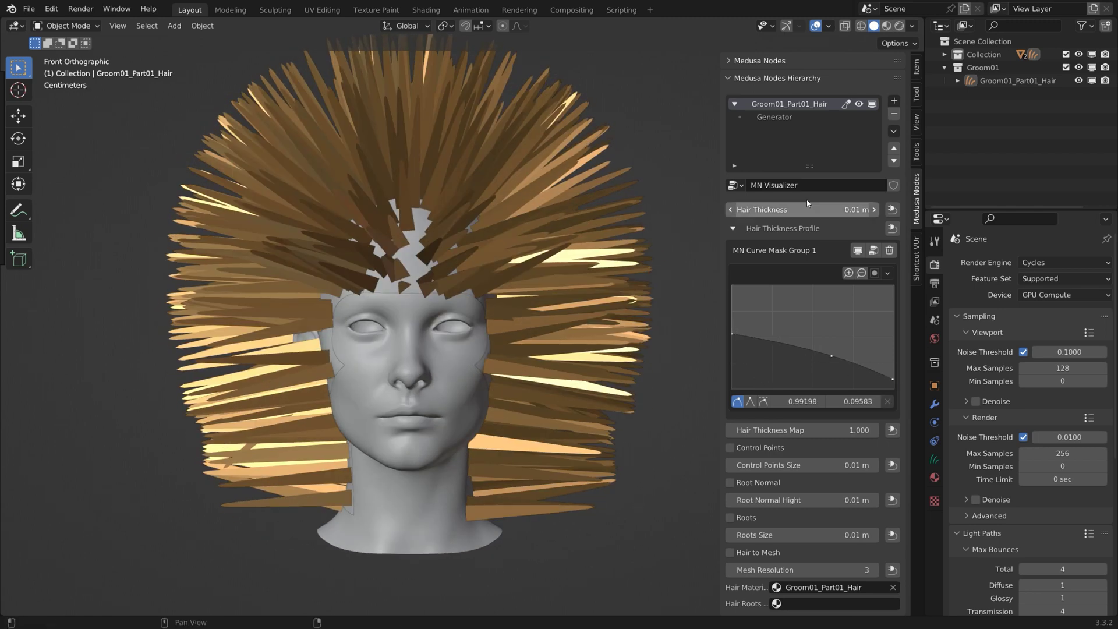
# Step: Set the visualizer's hair thickness to 0.001 m and check the groom, ending in front view
pyautogui.click(742, 210)
pyautogui.click(742, 209)
pyautogui.write('0')
pyautogui.press('Return')
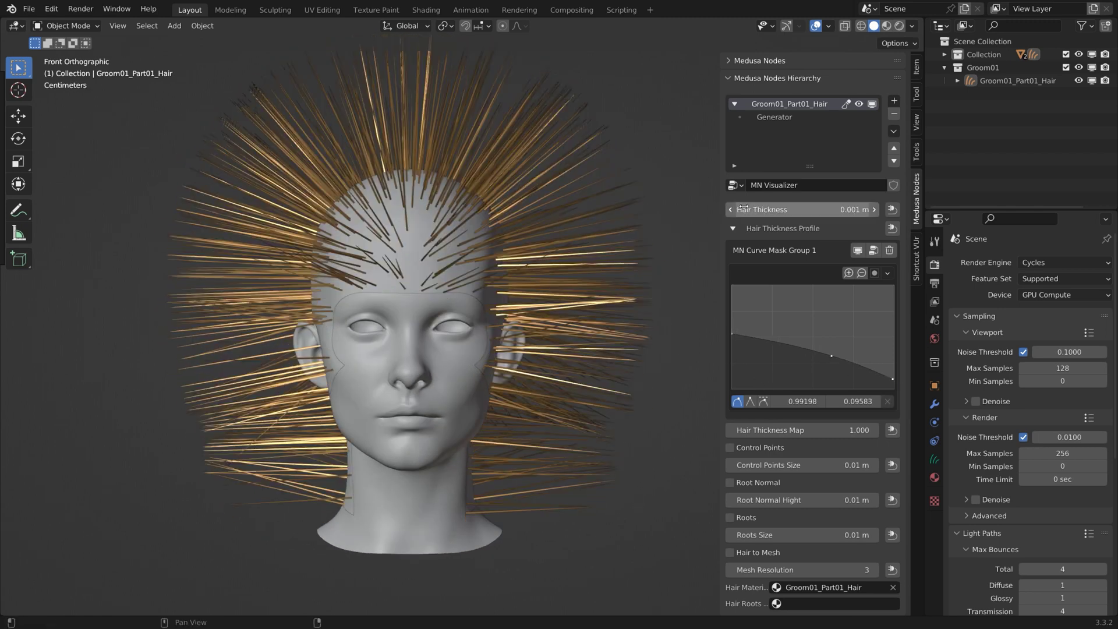
pyautogui.moveTo(326, 244); pyautogui.dragTo(346, 233, button='middle')
pyautogui.press('KP_1')
# Step: Set the Generator's hair density to 50000
pyautogui.click(775, 117)
pyautogui.doubleClick(780, 277)
pyautogui.click(736, 280)
pyautogui.press('BackSpace')
pyautogui.write('50000.0')
pyautogui.press('Return')
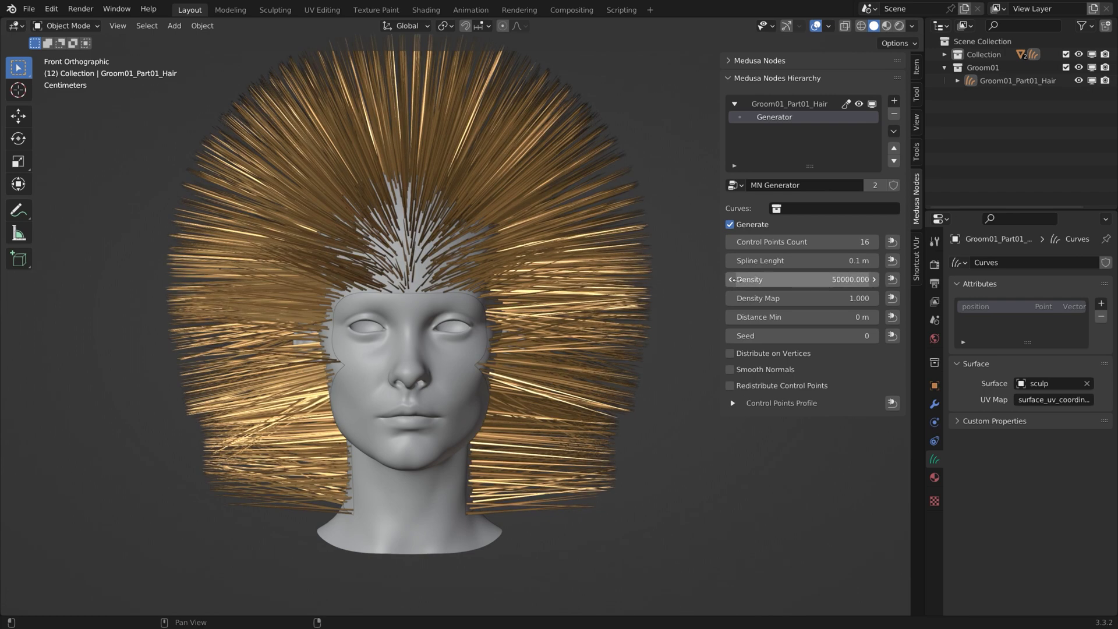
# Step: Raise the Generator's hair density to 500000
pyautogui.doubleClick(738, 280)
pyautogui.click(734, 280)
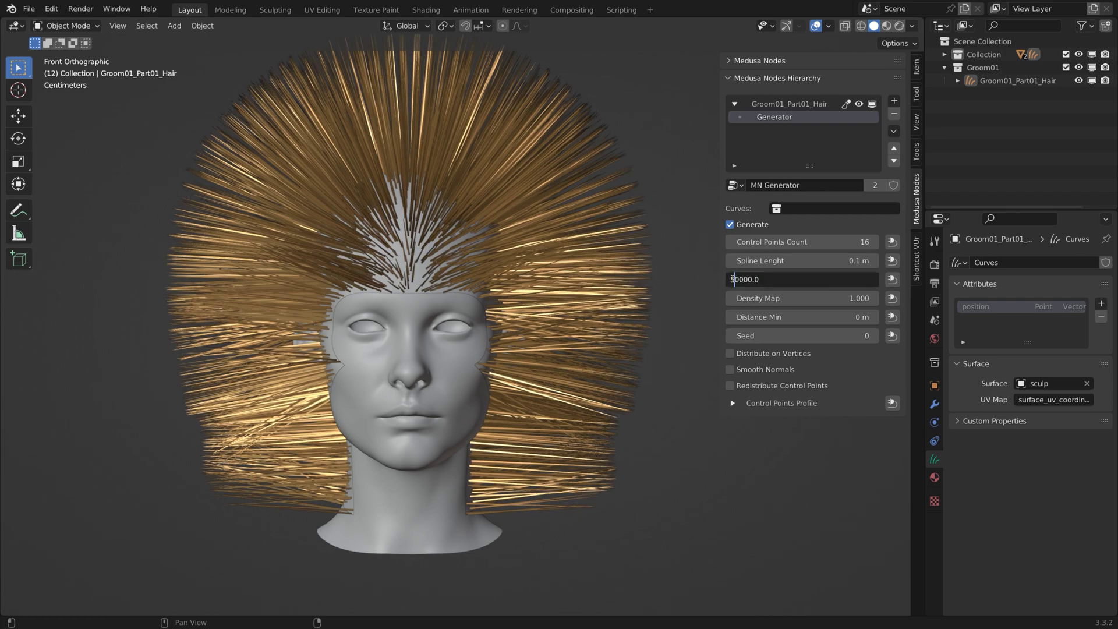
pyautogui.write('0')
pyautogui.press('Return')
# Step: Set the hair thickness of Groom01_Part01_Hair's visualizer to 0.0002 m
pyautogui.click(789, 104)
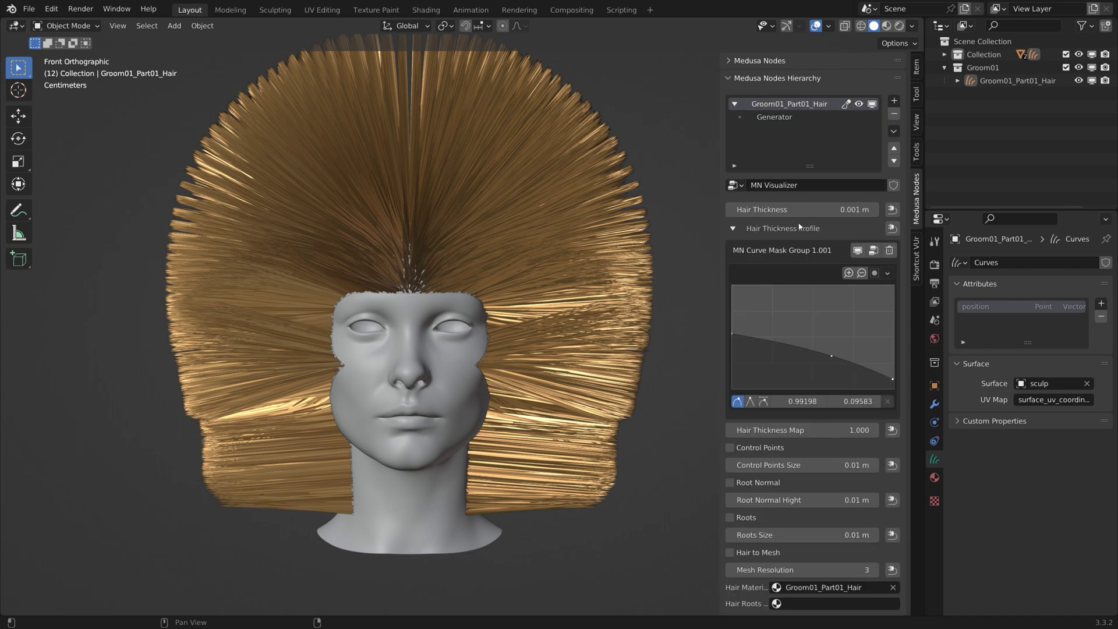
pyautogui.doubleClick(742, 210)
pyautogui.click(750, 209)
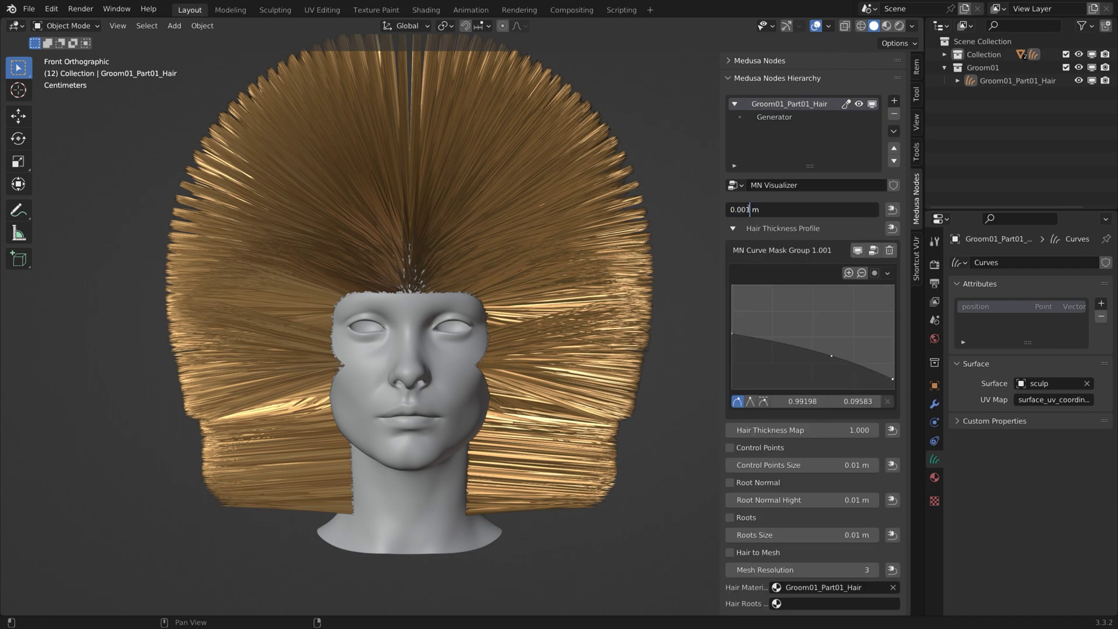
pyautogui.press('BackSpace')
pyautogui.write('02')
pyautogui.press('Return')
# Step: Add a Texture Mask Group to the Generator's Density Map
pyautogui.click(774, 117)
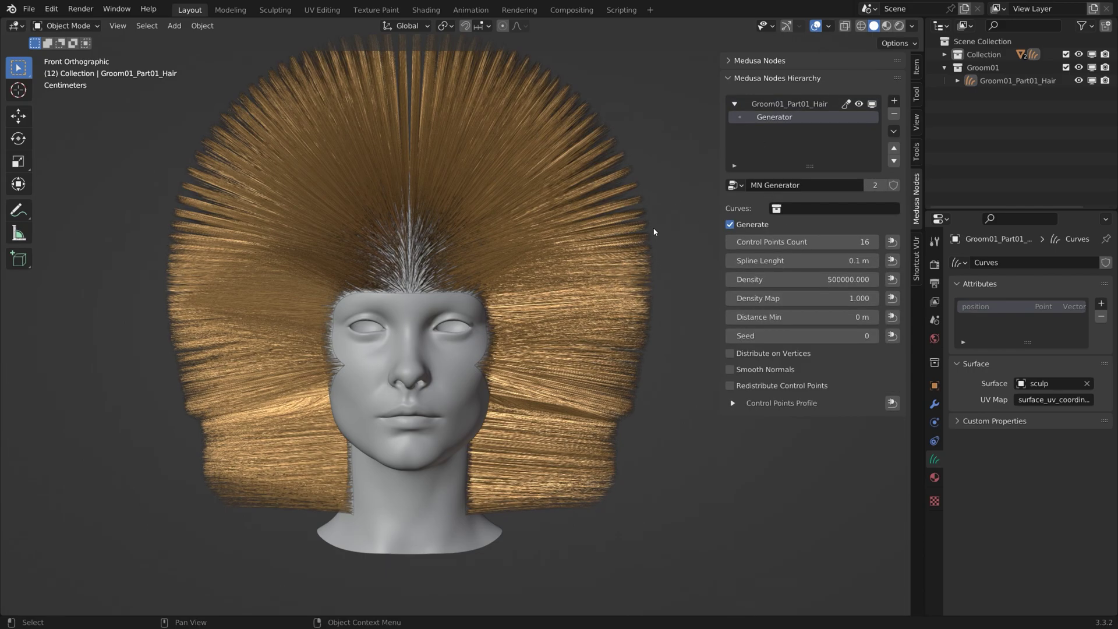
pyautogui.moveTo(495, 300); pyautogui.dragTo(419, 268, button='middle')
pyautogui.scroll(2, 509, 280)
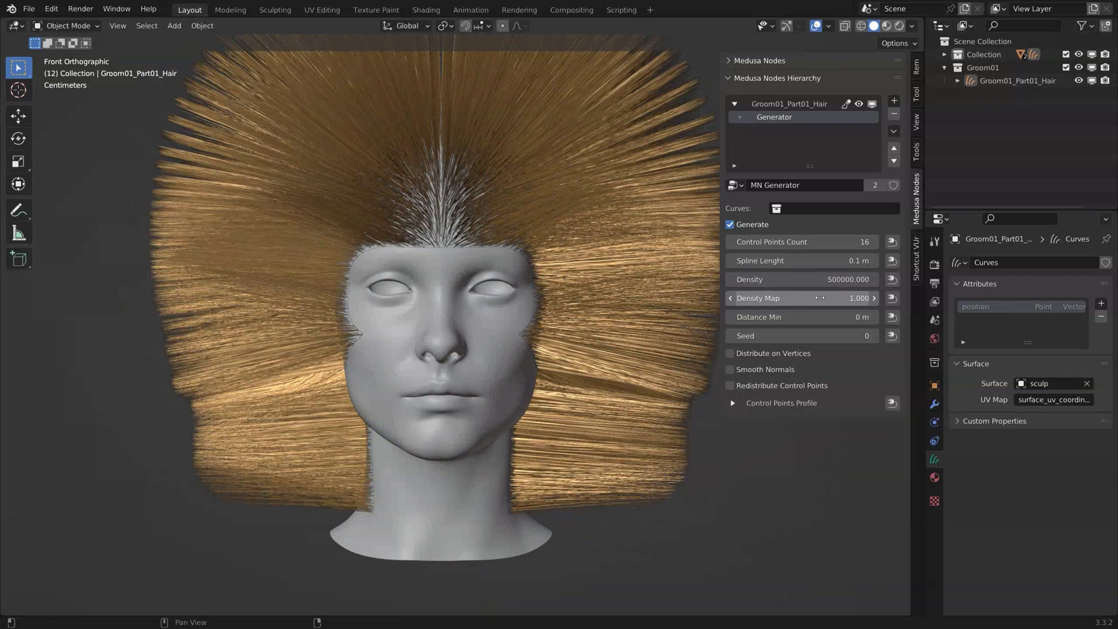
pyautogui.keyDown('shift'); pyautogui.moveTo(568, 288); pyautogui.dragTo(542, 332, button='middle'); pyautogui.keyUp('shift')
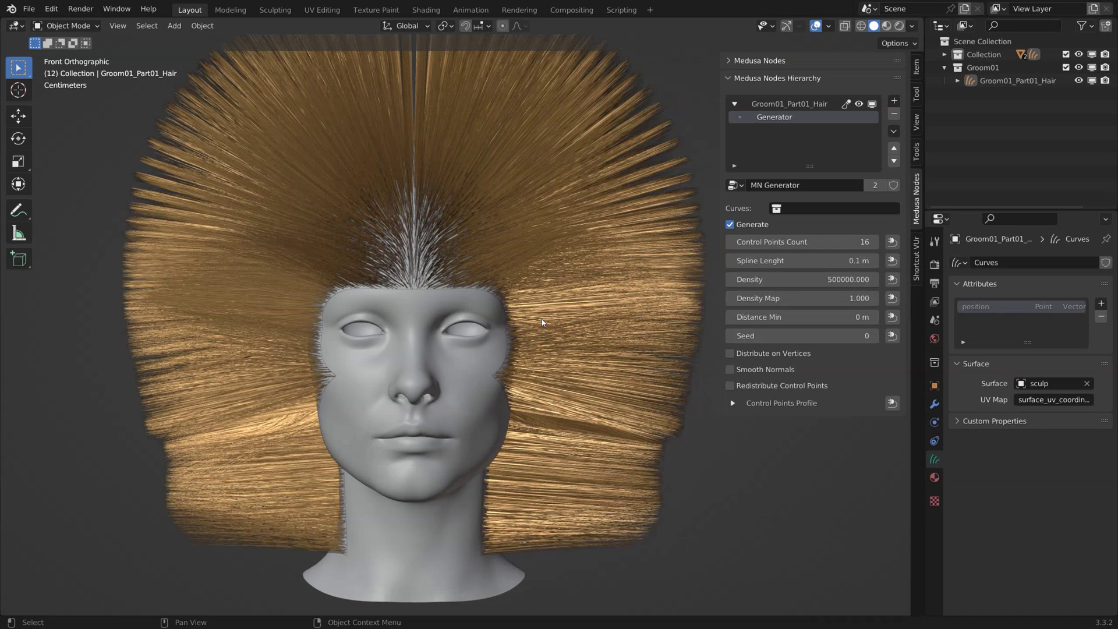
pyautogui.click(892, 298)
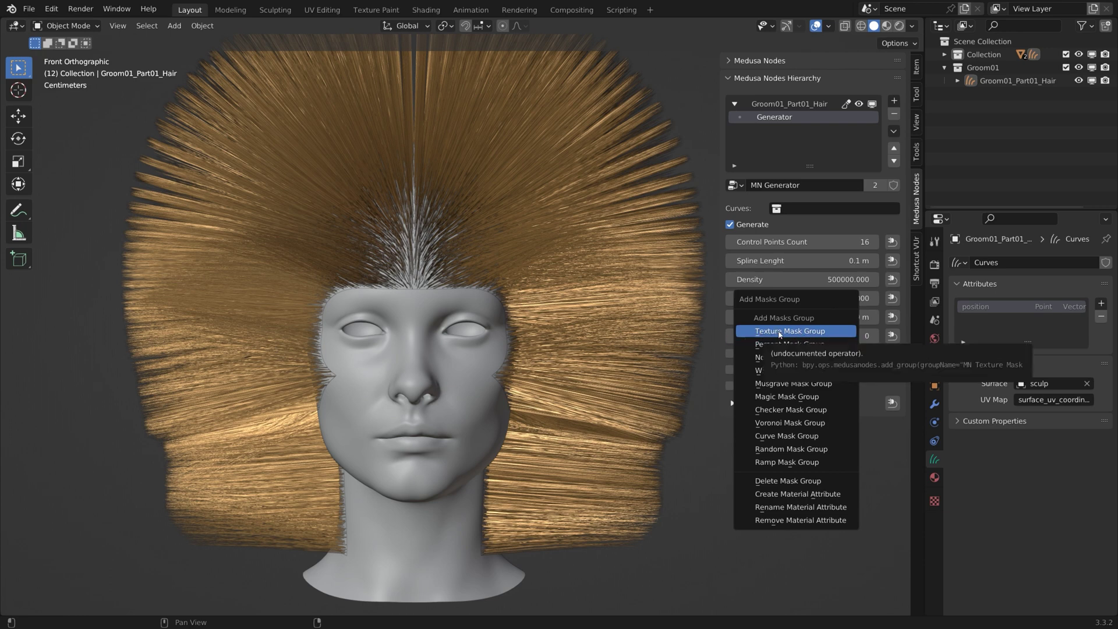
pyautogui.click(770, 332)
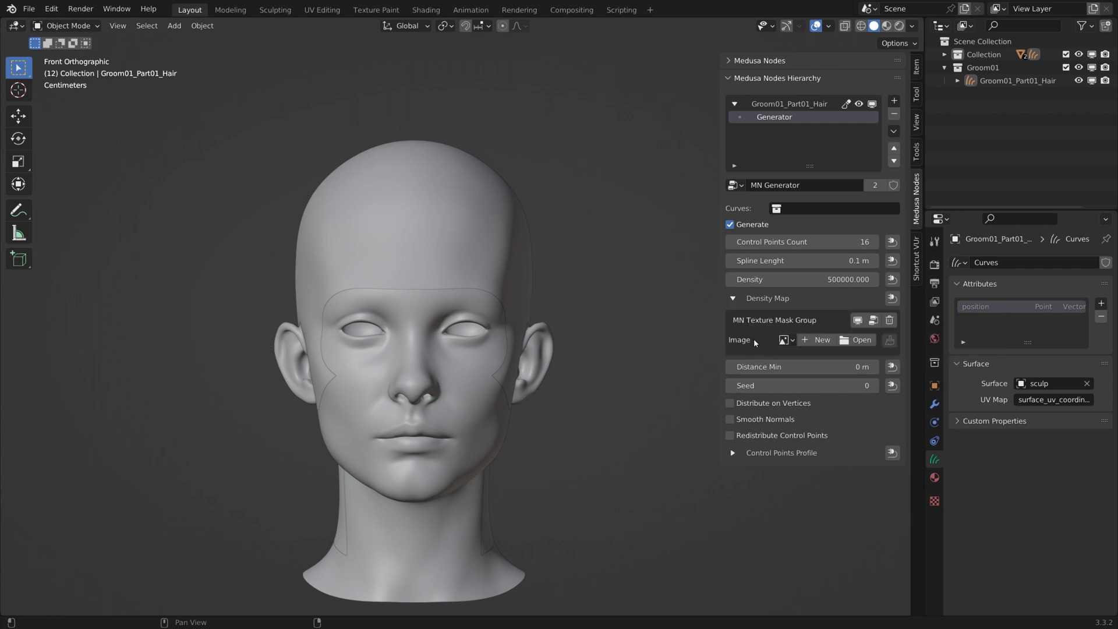
# Step: Create a new blank black 1024 × 1024 px image named DensityMap for the density texture mask
pyautogui.click(733, 299)
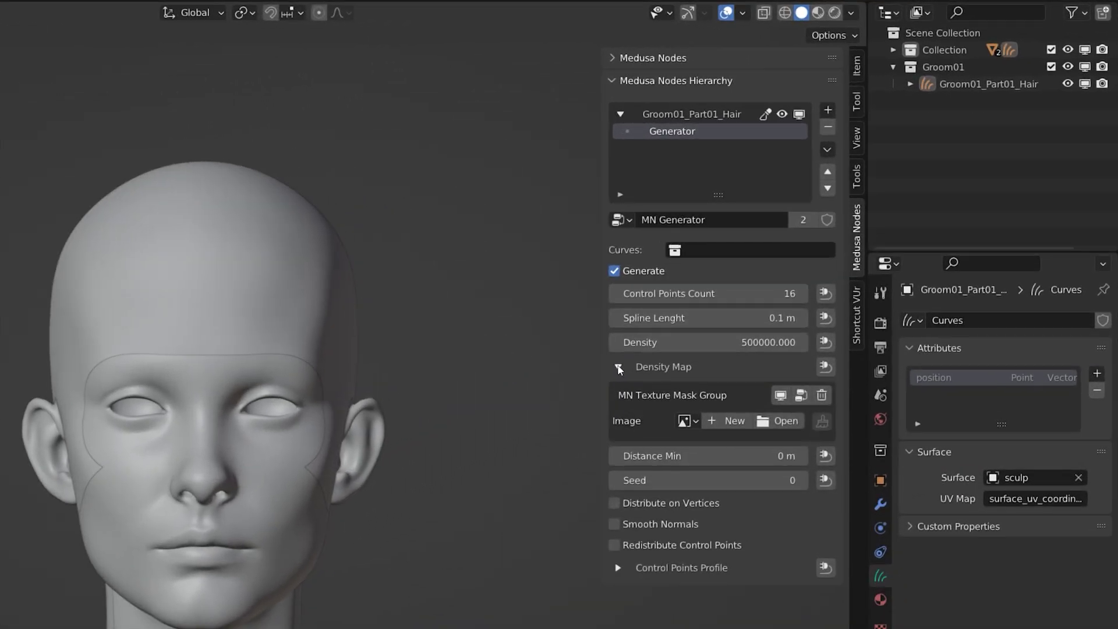
pyautogui.click(733, 299)
pyautogui.click(619, 367)
pyautogui.click(710, 423)
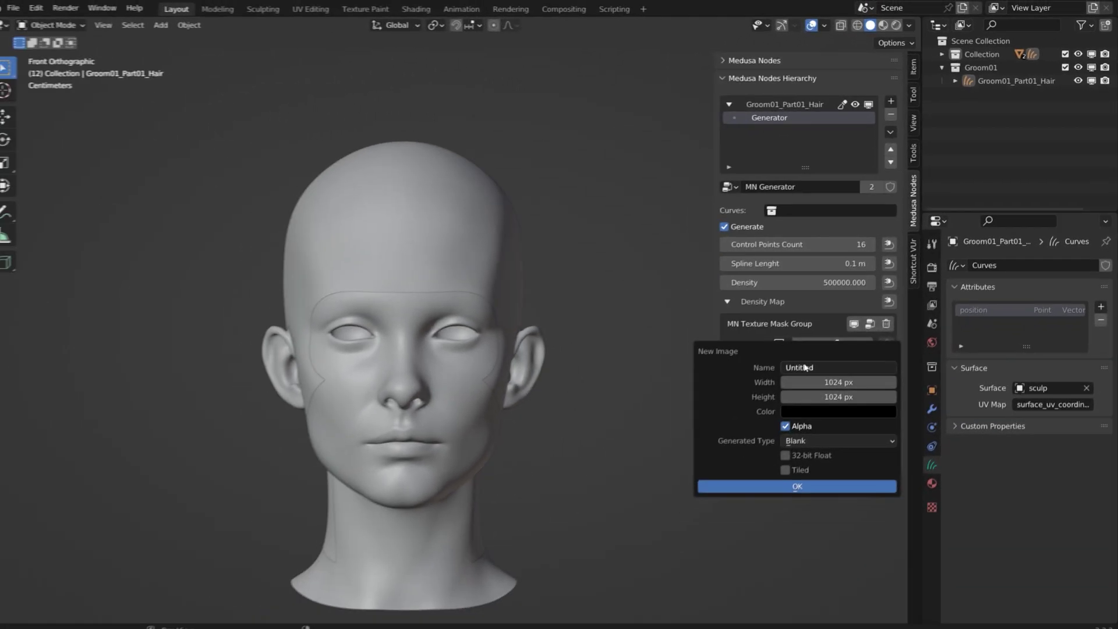
pyautogui.click(808, 366)
pyautogui.write('DensityMap')
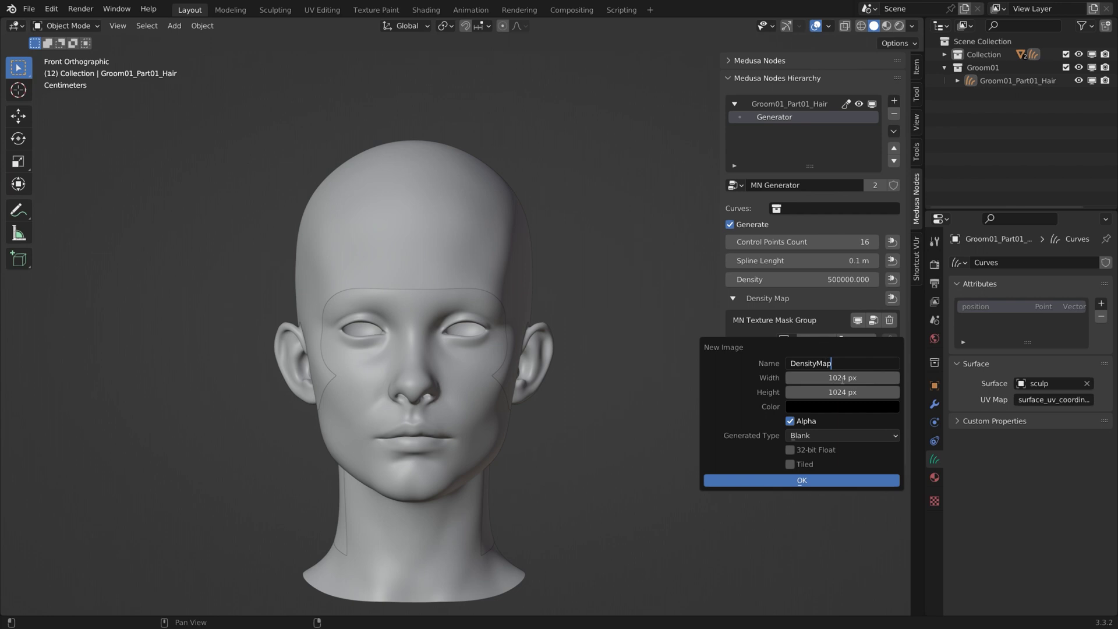
pyautogui.click(826, 479)
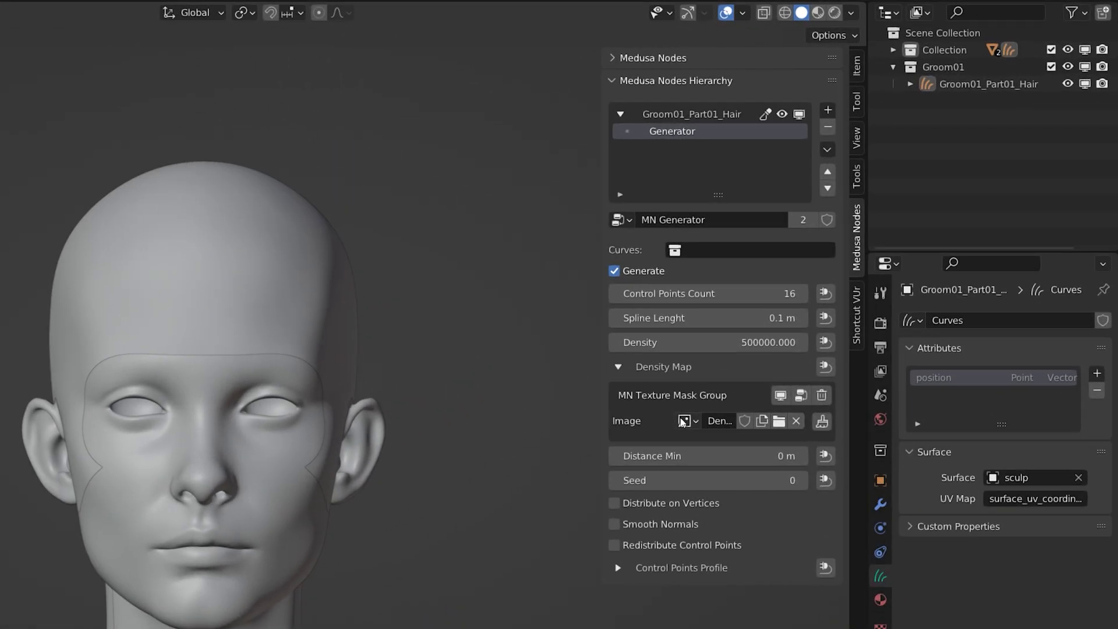
# Step: Start texture painting the density map on the scalp and paint white on the crown with a 73 px brush
pyautogui.click(822, 422)
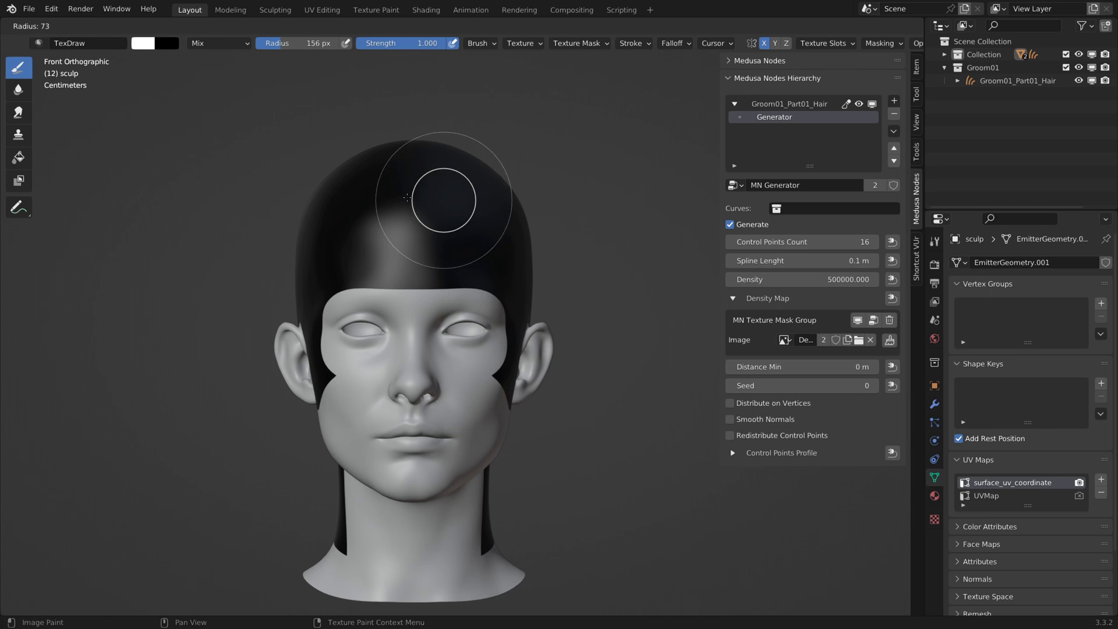
pyautogui.click(407, 198)
pyautogui.moveTo(425, 162); pyautogui.dragTo(424, 225, button='middle')
pyautogui.rightClick(441, 170)
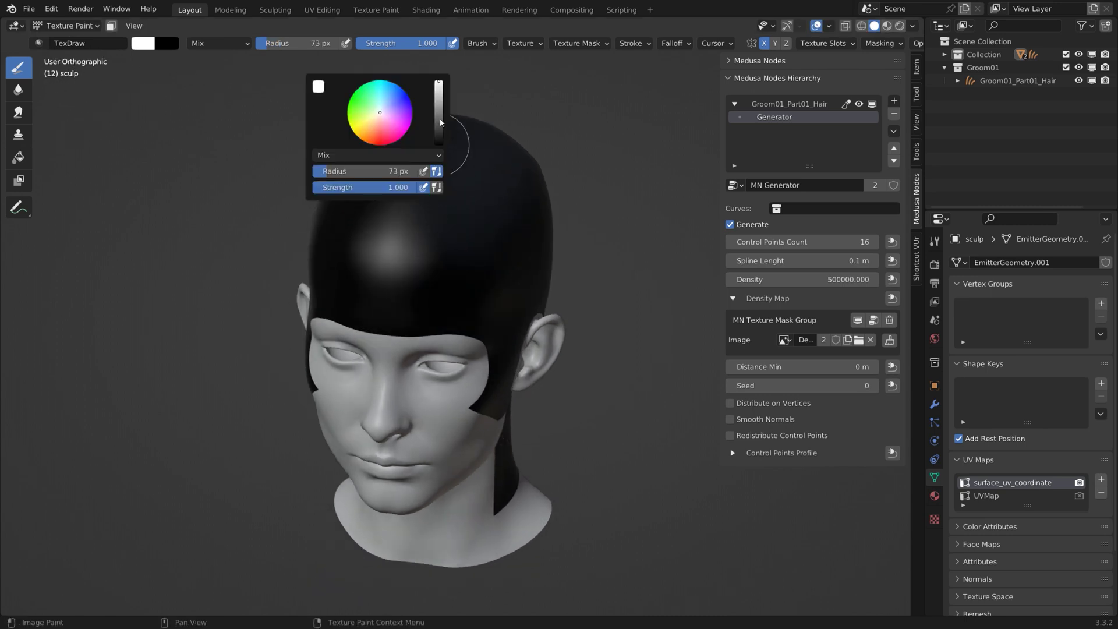
pyautogui.moveTo(422, 204)
pyautogui.mouseDown()
pyautogui.moveTo(404, 219)
pyautogui.moveTo(512, 194)
pyautogui.mouseUp()
pyautogui.moveTo(512, 194); pyautogui.dragTo(750, 67, button='middle')
# Step: Resize the brush and paint more white density strokes across the top of the head
pyautogui.moveTo(402, 204)
pyautogui.mouseDown(button='middle')
pyautogui.moveTo(447, 218)
pyautogui.moveTo(455, 243)
pyautogui.mouseUp(button='middle')
pyautogui.press('f')
pyautogui.click(460, 225)
pyautogui.moveTo(459, 218); pyautogui.dragTo(461, 166)
pyautogui.moveTo(538, 219); pyautogui.dragTo(472, 199, button='middle')
pyautogui.moveTo(473, 200)
pyautogui.mouseDown()
pyautogui.moveTo(636, 225)
pyautogui.moveTo(507, 320)
pyautogui.moveTo(644, 297)
pyautogui.moveTo(522, 277)
pyautogui.moveTo(467, 226)
pyautogui.mouseUp()
# Step: Enlarge the brush to about 117 px and extend the white density paint over the head's top and sides
pyautogui.moveTo(467, 226); pyautogui.dragTo(580, 244, button='middle')
pyautogui.press('f')
pyautogui.click(570, 245)
pyautogui.moveTo(559, 239); pyautogui.dragTo(332, 195)
pyautogui.moveTo(332, 195); pyautogui.dragTo(488, 212, button='middle')
pyautogui.moveTo(479, 217); pyautogui.dragTo(493, 232)
pyautogui.moveTo(493, 232); pyautogui.dragTo(396, 237, button='middle')
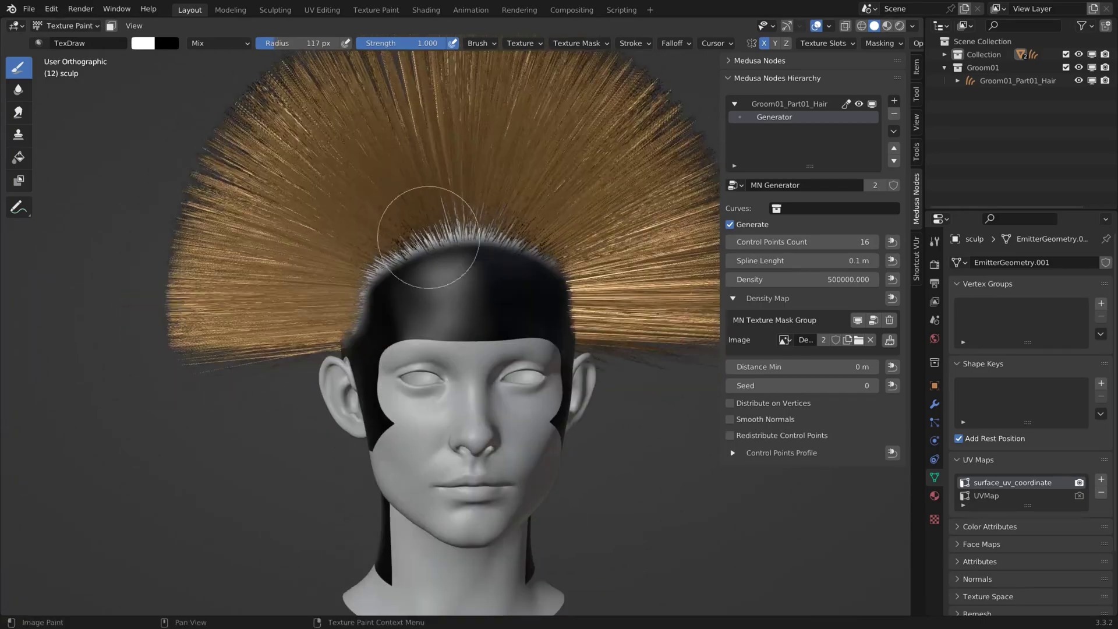
pyautogui.press('f')
pyautogui.click(435, 236)
pyautogui.moveTo(446, 234)
pyautogui.mouseDown()
pyautogui.moveTo(462, 232)
pyautogui.moveTo(436, 222)
pyautogui.mouseUp()
pyautogui.moveTo(437, 222)
pyautogui.mouseDown(button='middle')
pyautogui.moveTo(502, 223)
pyautogui.moveTo(428, 286)
pyautogui.mouseUp(button='middle')
# Step: Sample black from the scalp and paint out density above the forehead with a 120 px brush
pyautogui.press('f')
pyautogui.click(397, 279)
pyautogui.press('s')
pyautogui.scroll(3, 383, 365)
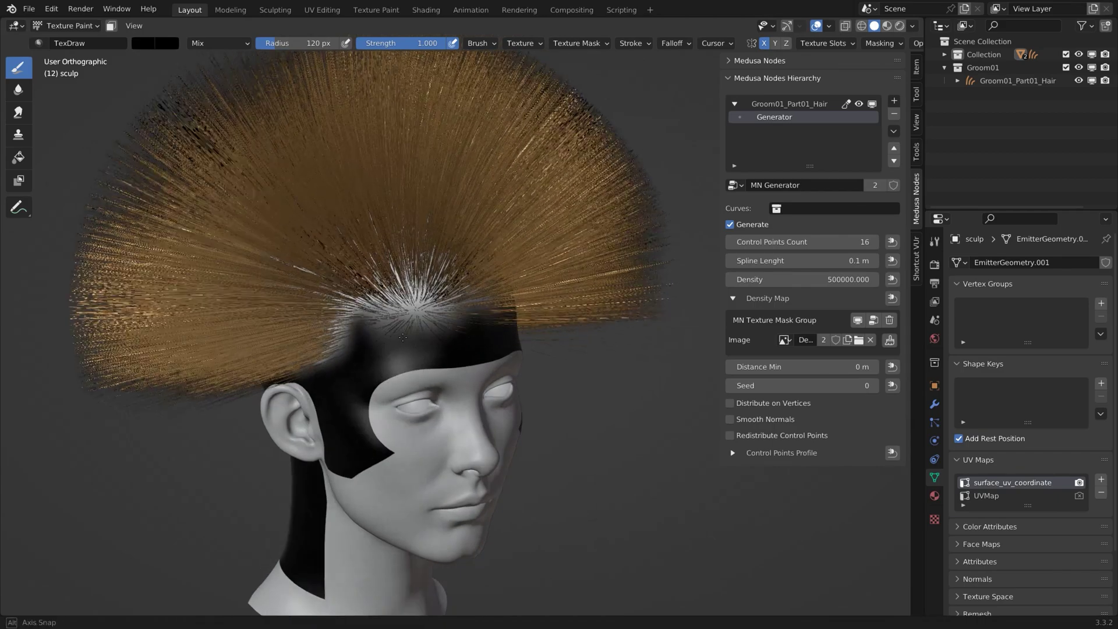
pyautogui.press('f')
pyautogui.click(353, 343)
pyautogui.press('f')
pyautogui.click(369, 336)
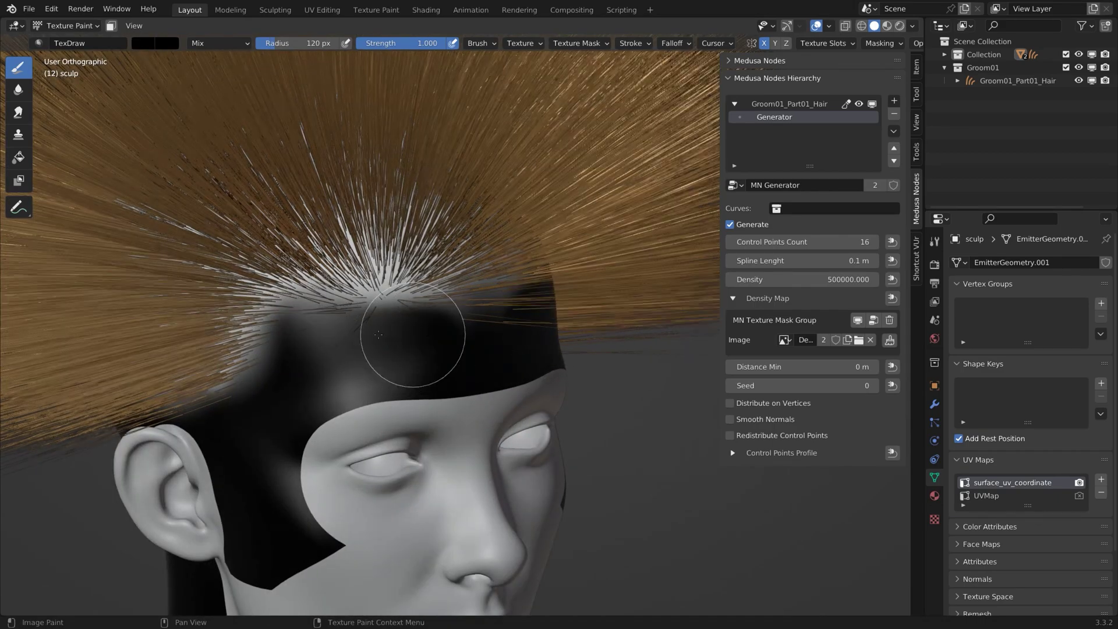
pyautogui.moveTo(354, 342); pyautogui.dragTo(461, 326)
# Step: Set the brush radius to 201 px and set up black and white as its two paint colors
pyautogui.moveTo(536, 331)
pyautogui.mouseDown(button='middle')
pyautogui.moveTo(484, 332)
pyautogui.moveTo(568, 327)
pyautogui.mouseUp(button='middle')
pyautogui.press('f')
pyautogui.click(520, 332)
pyautogui.moveTo(417, 319); pyautogui.dragTo(337, 291, button='middle')
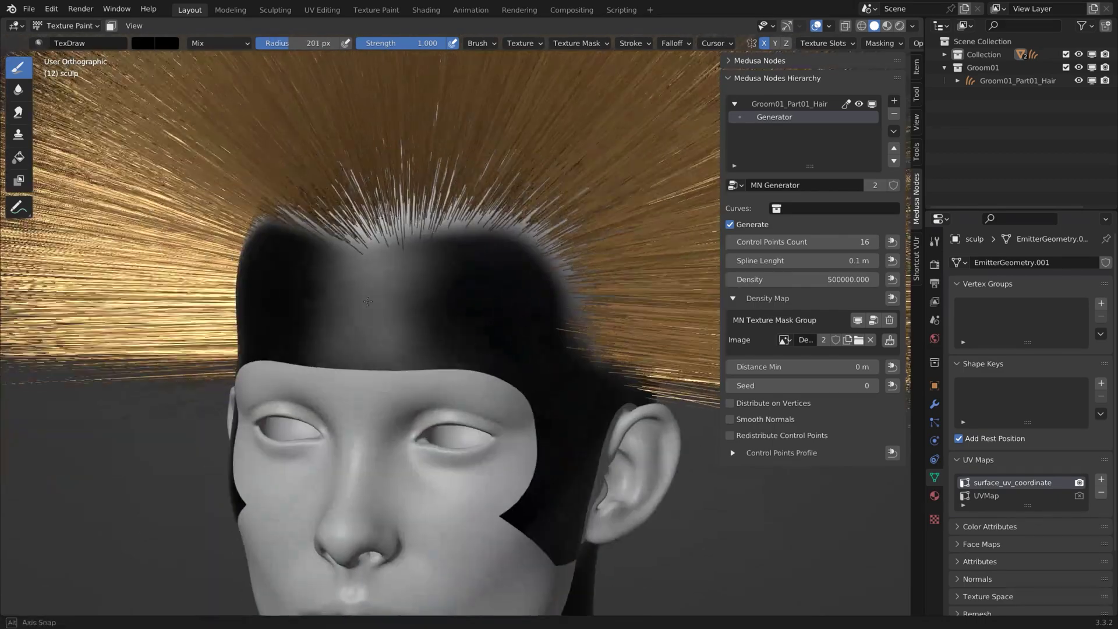
pyautogui.click(152, 42)
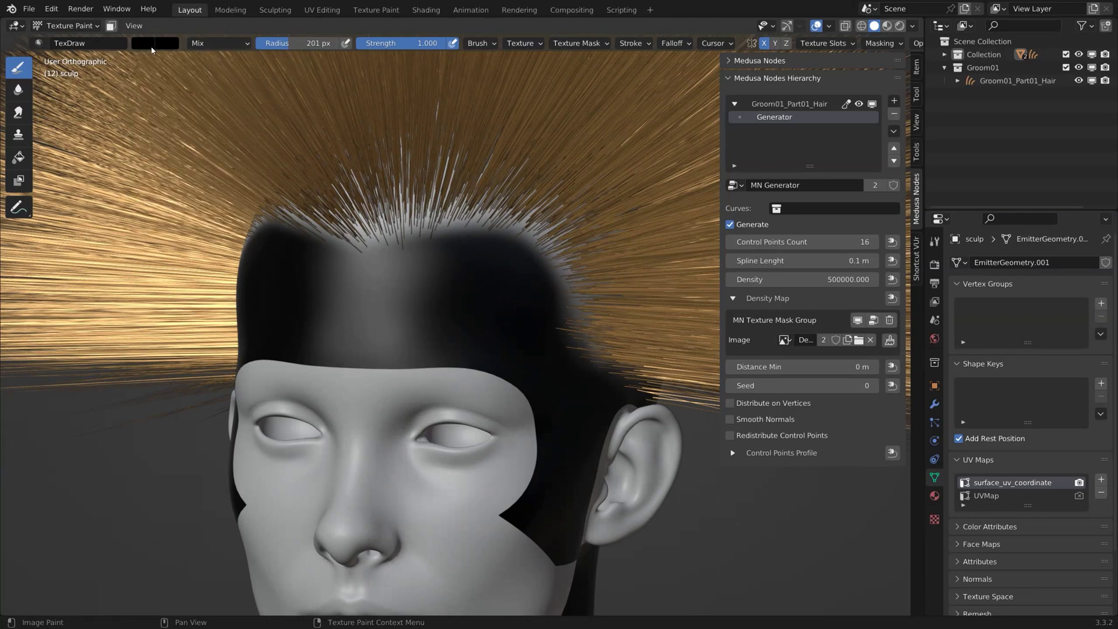
pyautogui.click(155, 43)
pyautogui.moveTo(244, 152); pyautogui.dragTo(245, 58)
pyautogui.press('x')
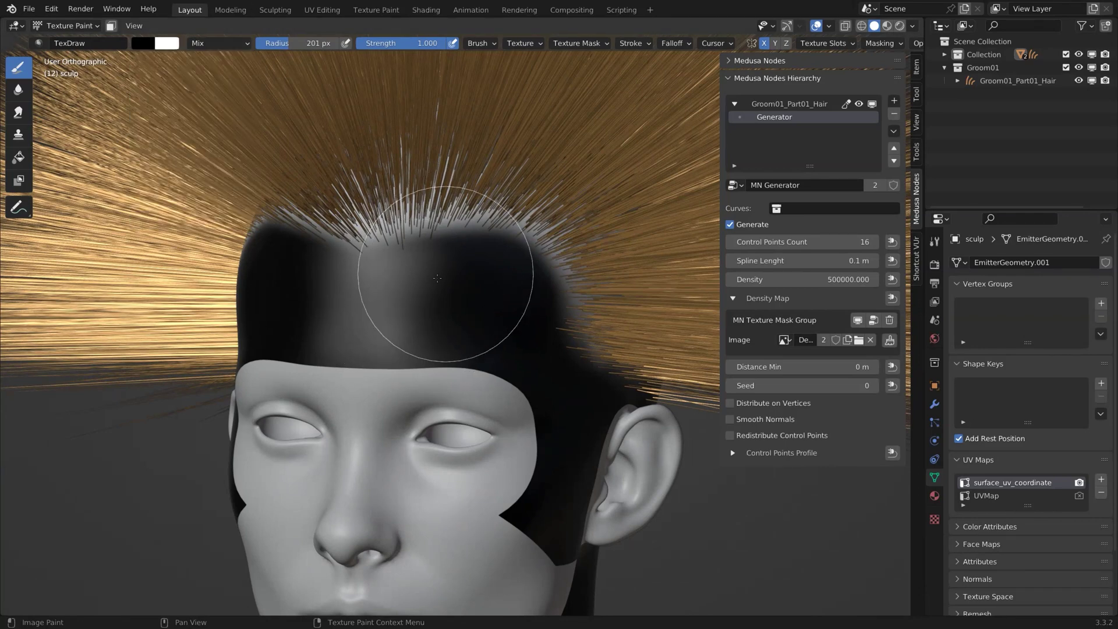
# Step: Reduce the brush radius to 170 px and paint the density map along the hairline above the forehead
pyautogui.moveTo(412, 249)
pyautogui.mouseDown(button='middle')
pyautogui.moveTo(457, 280)
pyautogui.moveTo(438, 263)
pyautogui.moveTo(391, 273)
pyautogui.mouseUp(button='middle')
pyautogui.press('[')
pyautogui.press('[')
pyautogui.moveTo(454, 233); pyautogui.dragTo(487, 229)
pyautogui.moveTo(455, 238); pyautogui.dragTo(524, 250, button='middle')
pyautogui.moveTo(350, 283)
pyautogui.mouseDown(button='middle')
pyautogui.moveTo(407, 291)
pyautogui.moveTo(462, 325)
pyautogui.moveTo(422, 284)
pyautogui.moveTo(386, 274)
pyautogui.moveTo(437, 287)
pyautogui.moveTo(374, 337)
pyautogui.moveTo(375, 373)
pyautogui.moveTo(419, 338)
pyautogui.moveTo(465, 326)
pyautogui.mouseUp(button='middle')
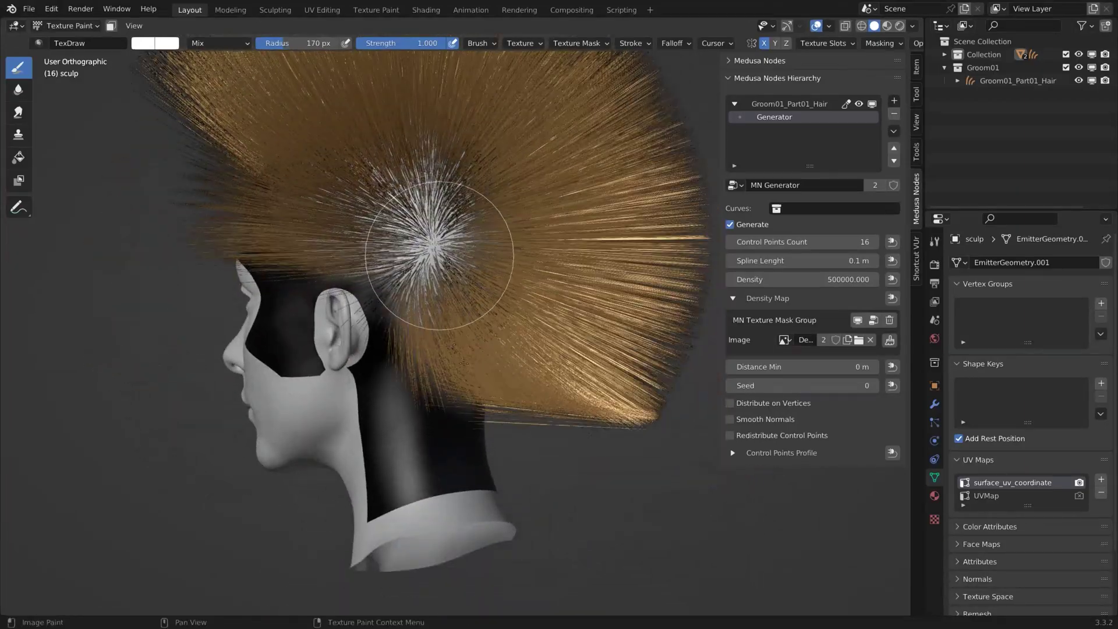
# Step: Sample black from the scalp and set the brush radius to 184 px for the nape area
pyautogui.moveTo(486, 237)
pyautogui.mouseDown(button='middle')
pyautogui.moveTo(487, 272)
pyautogui.moveTo(350, 303)
pyautogui.moveTo(285, 373)
pyautogui.moveTo(317, 350)
pyautogui.mouseUp(button='middle')
pyautogui.press('s')
pyautogui.press('f')
pyautogui.click(303, 334)
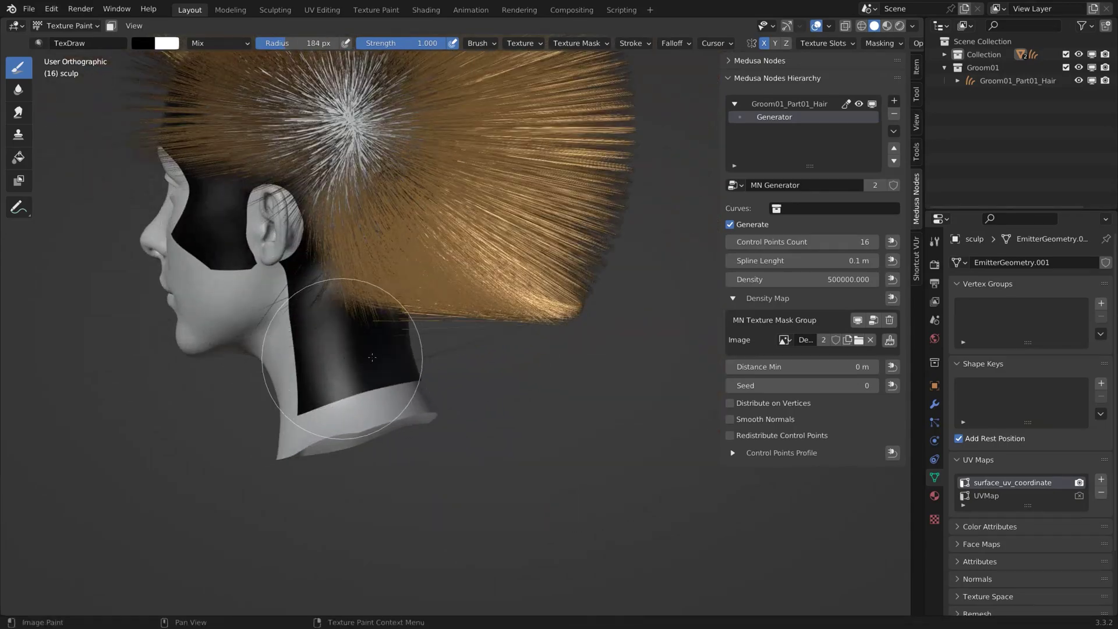
pyautogui.moveTo(400, 357); pyautogui.dragTo(303, 358, button='middle')
# Step: Sample white and paint density above the temple in front of the ear with an 83 px brush
pyautogui.press('f')
pyautogui.click(370, 310)
pyautogui.press('s')
pyautogui.press('f')
pyautogui.click(295, 305)
pyautogui.moveTo(294, 305); pyautogui.dragTo(300, 323)
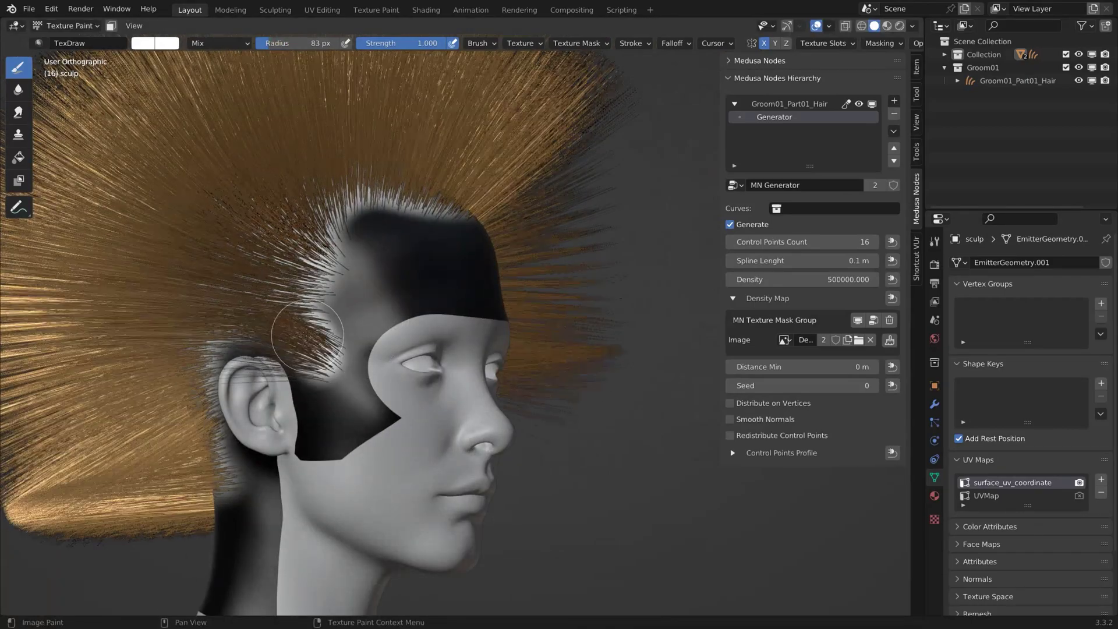
# Step: Resize the brush from the front view and paint density up the hairline edge at the side of the forehead
pyautogui.press('KP_1')
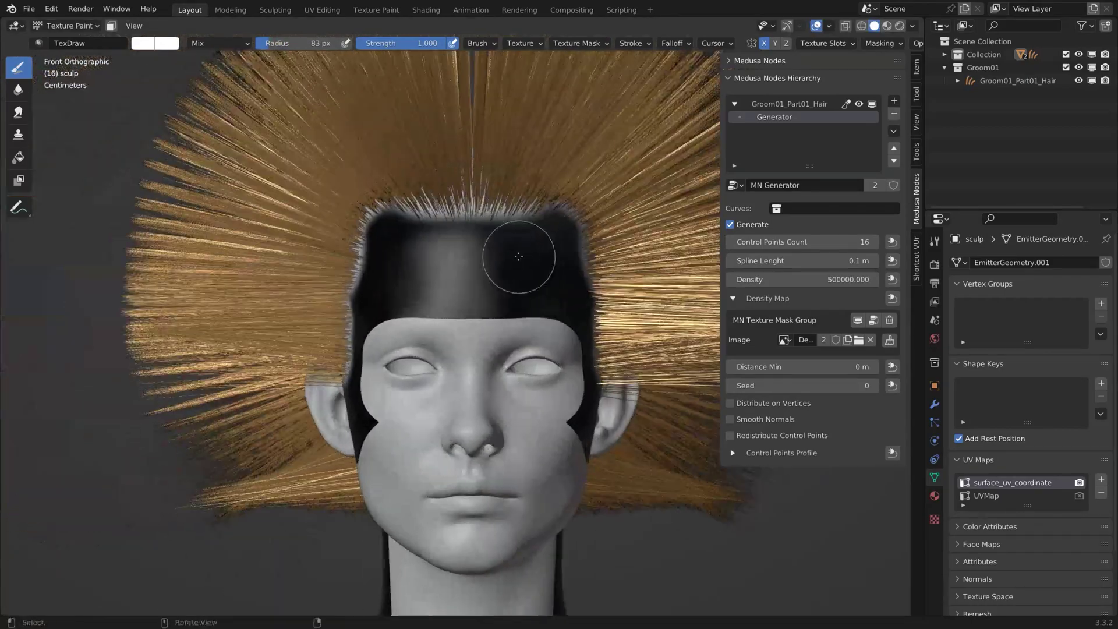
pyautogui.moveTo(513, 260); pyautogui.dragTo(474, 264, button='middle')
pyautogui.press('f')
pyautogui.click(599, 275)
pyautogui.moveTo(599, 274); pyautogui.dragTo(593, 241)
pyautogui.moveTo(593, 241)
pyautogui.mouseDown(button='middle')
pyautogui.moveTo(557, 246)
pyautogui.moveTo(594, 248)
pyautogui.mouseUp(button='middle')
# Step: Adjust the brush size and paint density across the hairline above the forehead
pyautogui.moveTo(436, 194); pyautogui.dragTo(445, 201)
pyautogui.moveTo(443, 203)
pyautogui.mouseDown(button='middle')
pyautogui.moveTo(533, 224)
pyautogui.moveTo(431, 267)
pyautogui.moveTo(411, 256)
pyautogui.moveTo(437, 251)
pyautogui.mouseUp(button='middle')
pyautogui.scroll(-2, 475, 207)
pyautogui.scroll(3, 431, 267)
pyautogui.press('f')
pyautogui.click(439, 270)
pyautogui.scroll(-3, 378, 278)
pyautogui.moveTo(374, 189); pyautogui.dragTo(477, 227)
# Step: Swap to black with a 172 px brush and paint out density from the forehead corner down to the temple
pyautogui.press('f')
pyautogui.click(423, 262)
pyautogui.moveTo(506, 229)
pyautogui.mouseDown(button='middle')
pyautogui.moveTo(466, 252)
pyautogui.moveTo(481, 285)
pyautogui.mouseUp(button='middle')
pyautogui.scroll(5, 431, 338)
pyautogui.press('x')
pyautogui.press('f')
pyautogui.click(376, 386)
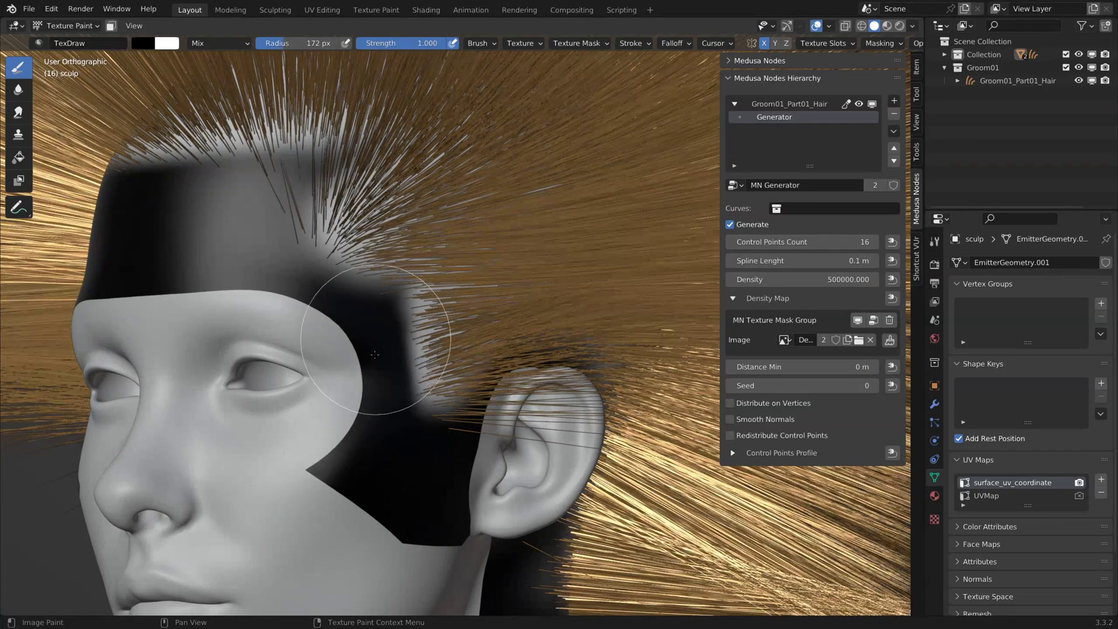
pyautogui.moveTo(250, 227); pyautogui.dragTo(378, 396)
# Step: Set the brush radius to 182 px and paint out more density at the temple beside the eye
pyautogui.scroll(-5, 379, 373)
pyautogui.press('KP_1')
pyautogui.moveTo(326, 326); pyautogui.dragTo(442, 338, button='middle')
pyautogui.scroll(5, 404, 344)
pyautogui.press('f')
pyautogui.click(352, 320)
pyautogui.moveTo(348, 319); pyautogui.dragTo(286, 300)
# Step: Sample white and paint density back into the hairline corner between forehead and temple
pyautogui.moveTo(327, 297); pyautogui.dragTo(209, 300, button='middle')
pyautogui.scroll(-5, 349, 279)
pyautogui.moveTo(420, 256); pyautogui.dragTo(384, 254, button='middle')
pyautogui.scroll(5, 408, 251)
pyautogui.press('s')
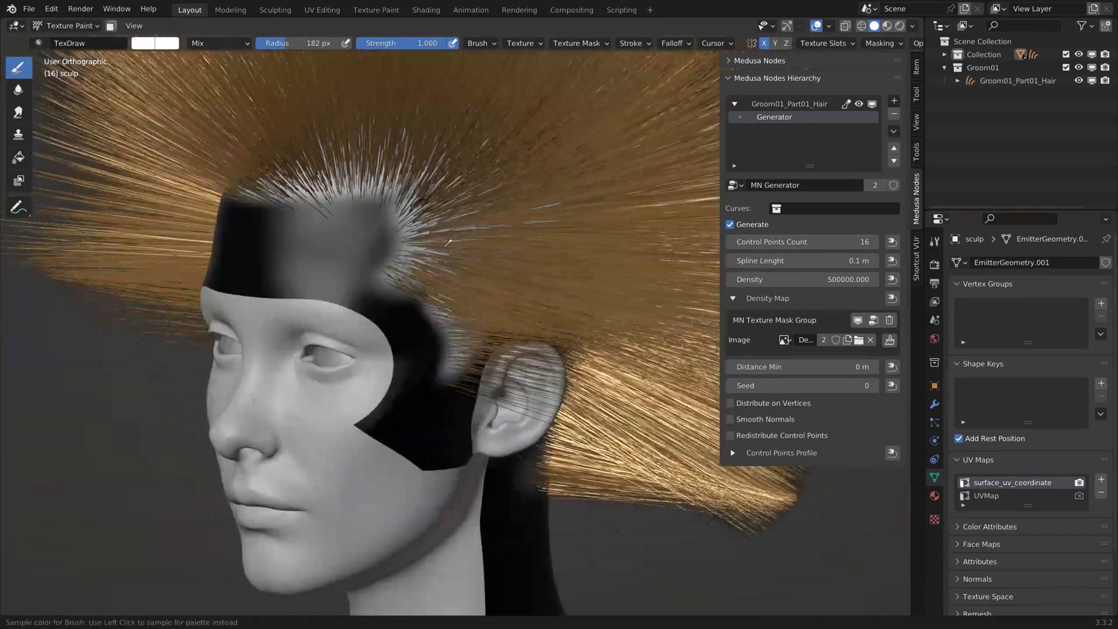
pyautogui.moveTo(434, 259); pyautogui.dragTo(427, 232)
pyautogui.moveTo(426, 233); pyautogui.dragTo(499, 265, button='middle')
pyautogui.scroll(-3, 499, 267)
# Step: Paint white density behind the ear with a 75 px brush and return to Object Mode
pyautogui.hotkey('ctrl', 'Tab')
pyautogui.click(305, 286)
pyautogui.moveTo(384, 302)
pyautogui.mouseDown(button='middle')
pyautogui.moveTo(313, 316)
pyautogui.moveTo(412, 299)
pyautogui.moveTo(338, 262)
pyautogui.moveTo(240, 318)
pyautogui.moveTo(252, 295)
pyautogui.mouseUp(button='middle')
pyautogui.keyDown('shift'); pyautogui.moveTo(553, 317); pyautogui.dragTo(390, 320, button='middle'); pyautogui.keyUp('shift')
pyautogui.hotkey('ctrl', 'Tab')
pyautogui.click(466, 280)
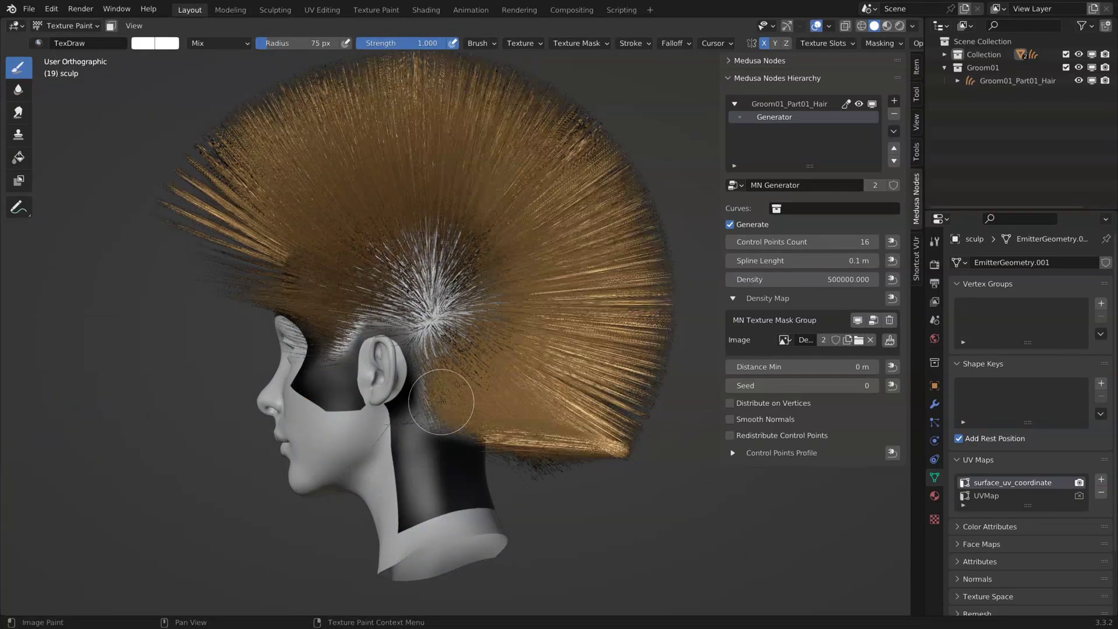
pyautogui.moveTo(442, 402); pyautogui.dragTo(449, 344)
pyautogui.moveTo(372, 335)
pyautogui.mouseDown(button='middle')
pyautogui.moveTo(445, 333)
pyautogui.moveTo(414, 327)
pyautogui.moveTo(426, 327)
pyautogui.mouseUp(button='middle')
pyautogui.hotkey('ctrl', 'Tab')
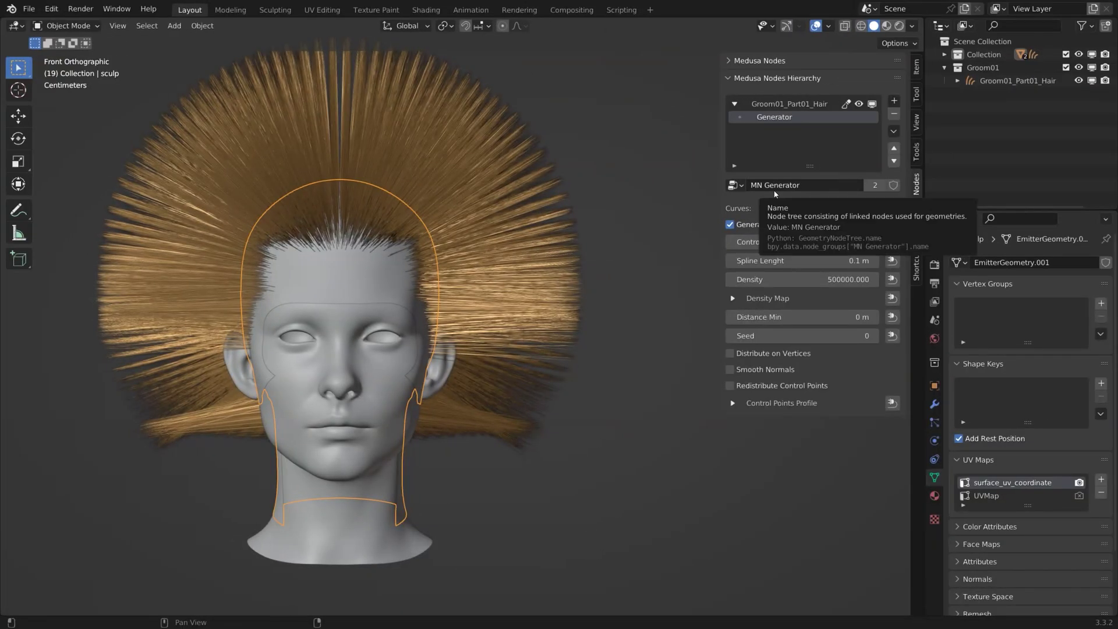
# Step: Add a Guide deformer to Groom01_Part01_Hair in the Medusa Nodes hierarchy
pyautogui.keyDown('shift'); pyautogui.moveTo(434, 332); pyautogui.dragTo(469, 338, button='middle'); pyautogui.keyUp('shift')
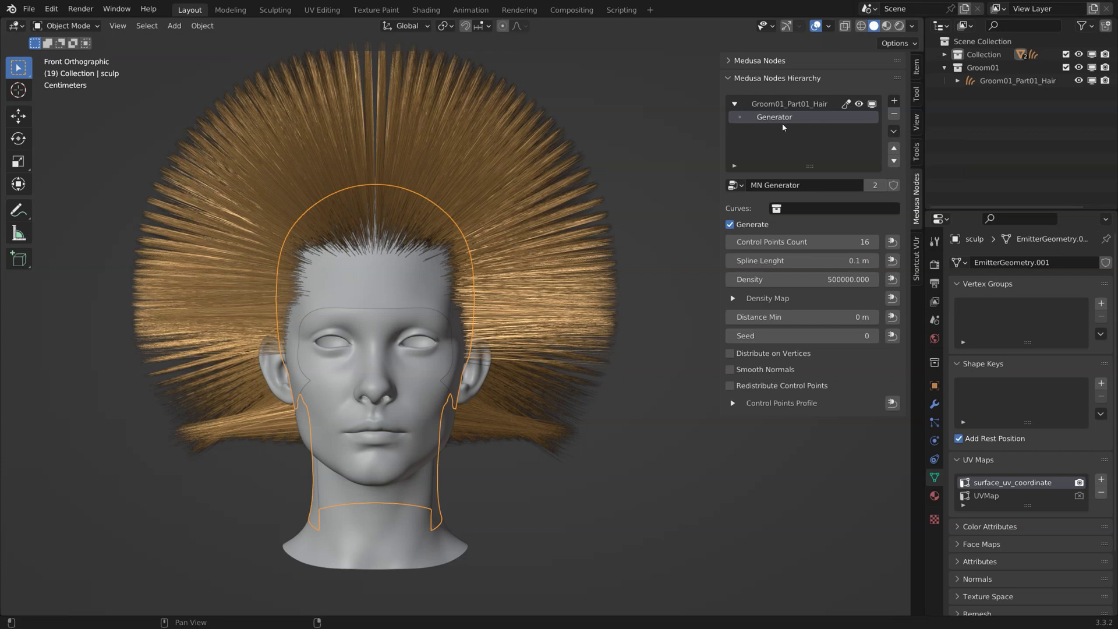
pyautogui.click(894, 103)
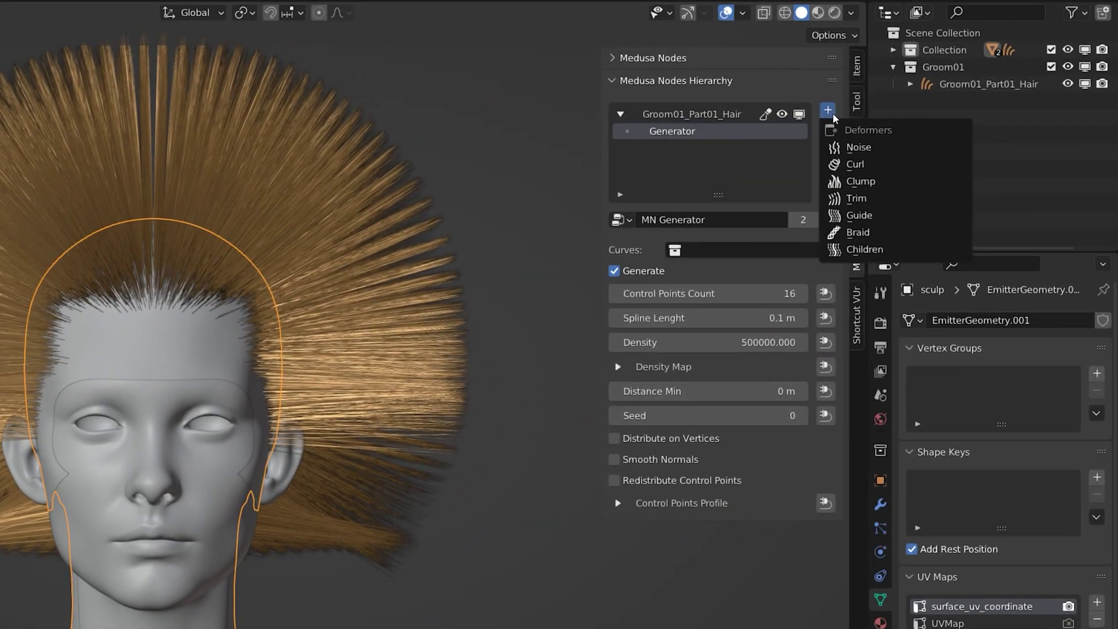
pyautogui.click(875, 215)
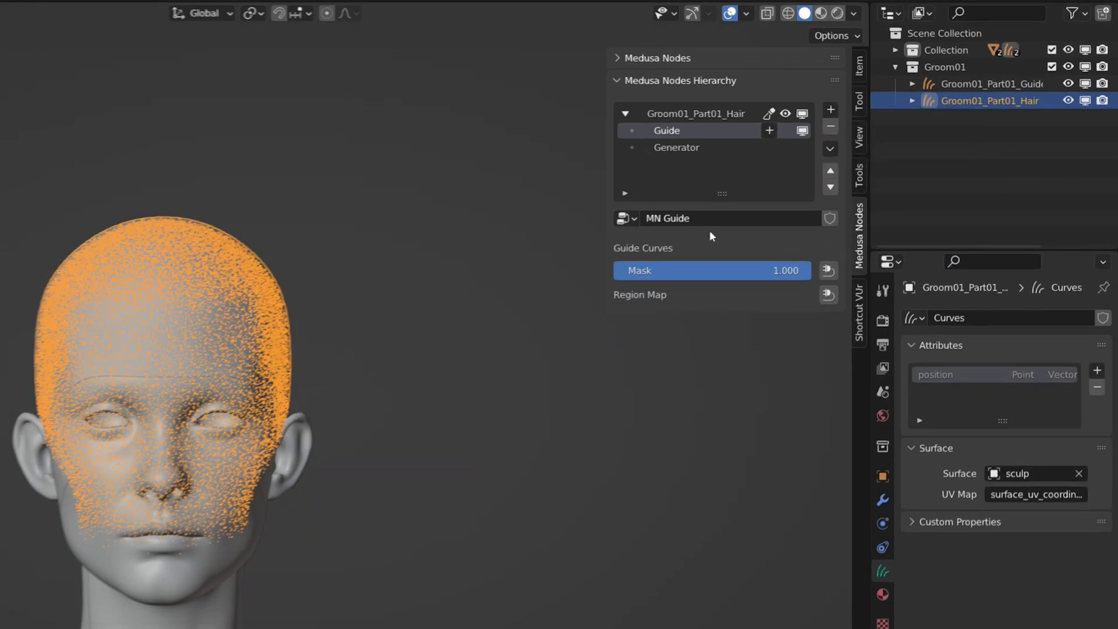
pyautogui.moveTo(406, 325); pyautogui.dragTo(408, 288, button='middle')
pyautogui.keyDown('shift'); pyautogui.moveTo(408, 288); pyautogui.dragTo(481, 280, button='middle'); pyautogui.keyUp('shift')
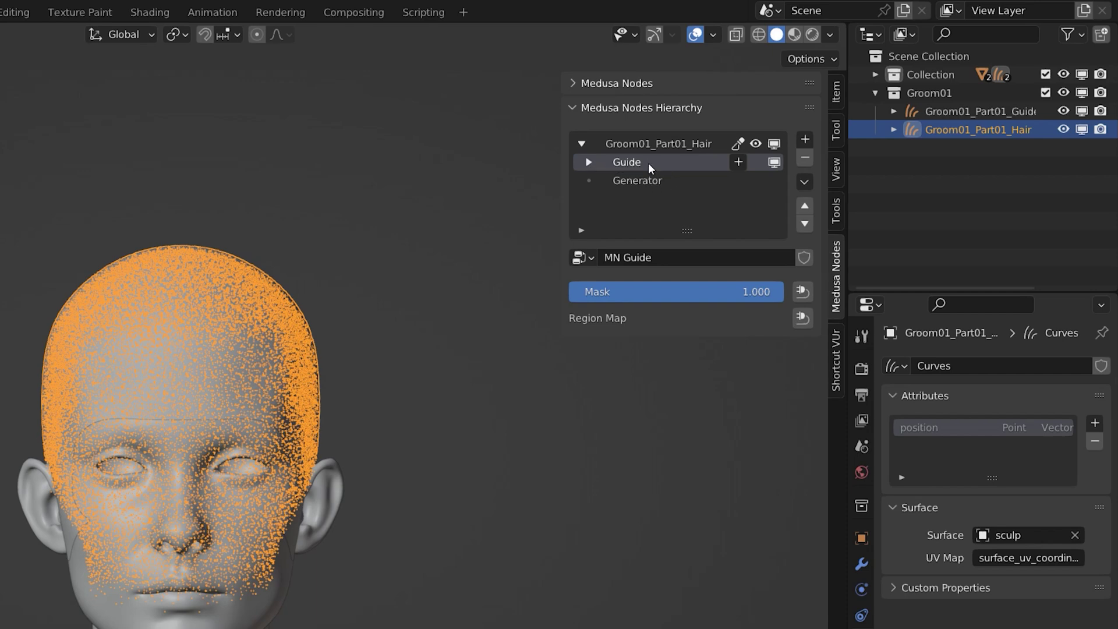
# Step: Examine how the Guide deformer nests its own curves and Generator alongside the main hair's Generator in the hierarchy
pyautogui.click(588, 163)
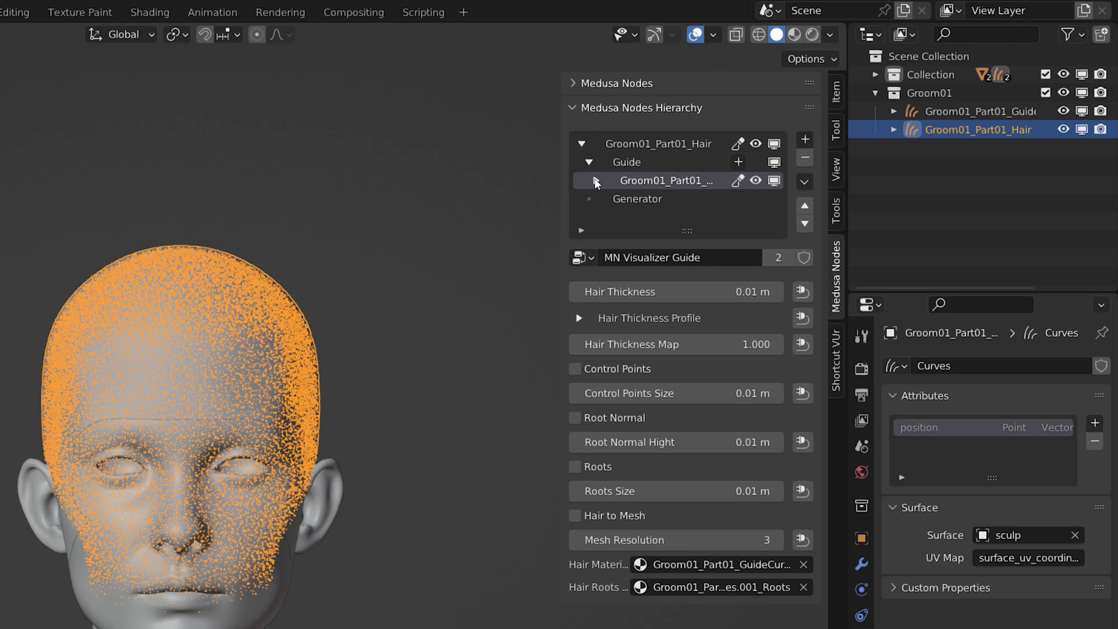
pyautogui.click(596, 181)
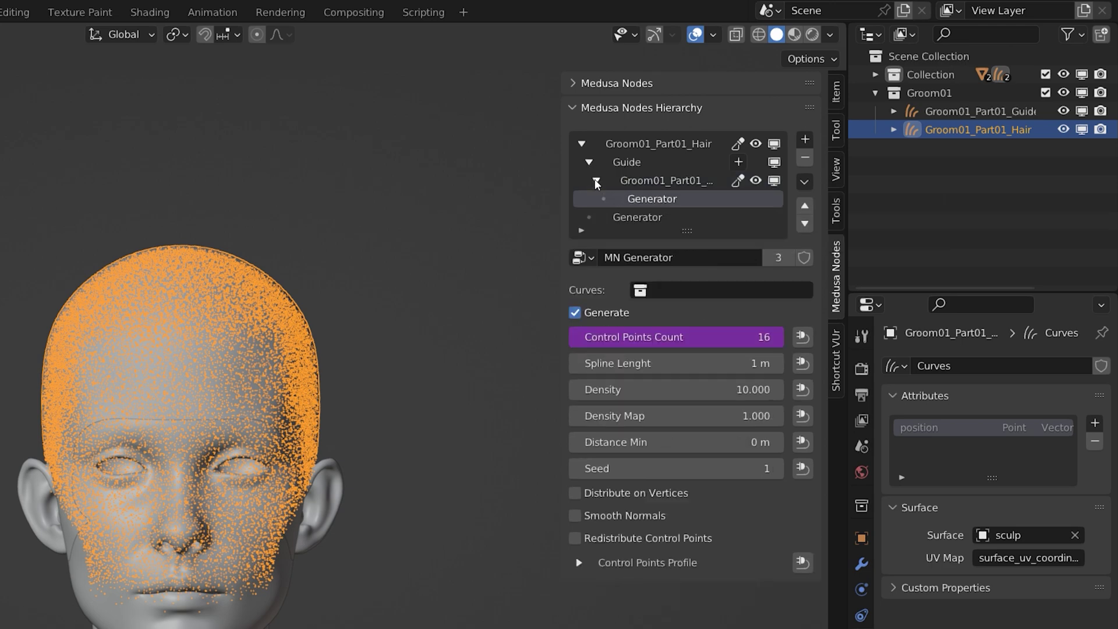
pyautogui.click(640, 180)
pyautogui.click(643, 195)
pyautogui.click(640, 185)
pyautogui.click(641, 195)
pyautogui.click(641, 182)
pyautogui.click(643, 195)
pyautogui.click(643, 183)
pyautogui.click(645, 194)
pyautogui.click(643, 217)
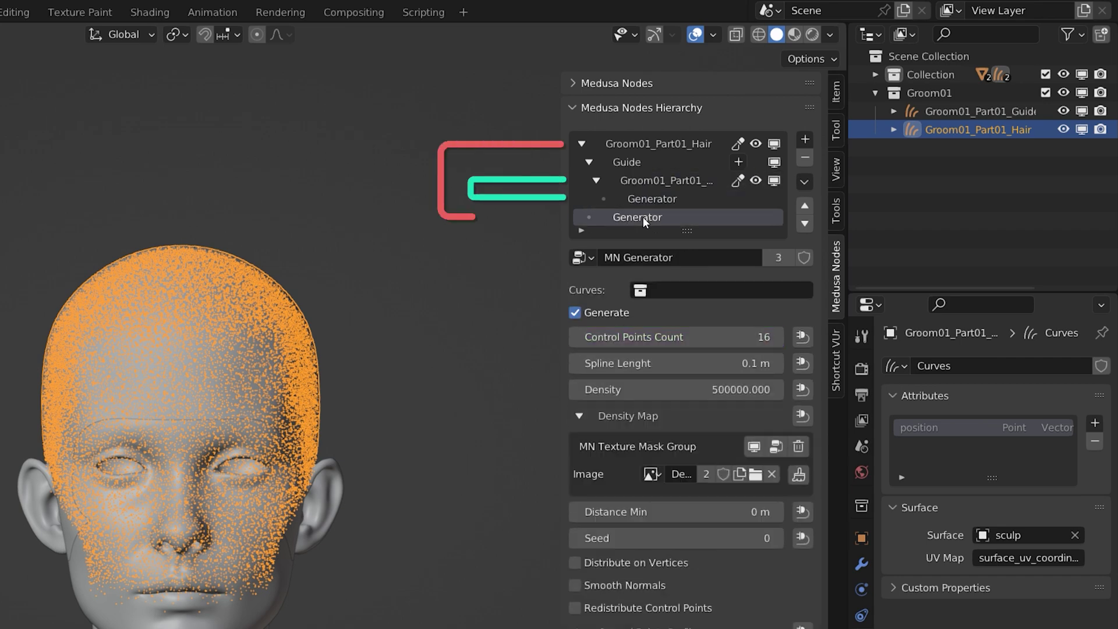
pyautogui.click(649, 147)
pyautogui.click(645, 213)
pyautogui.click(648, 185)
pyautogui.click(646, 197)
pyautogui.click(597, 180)
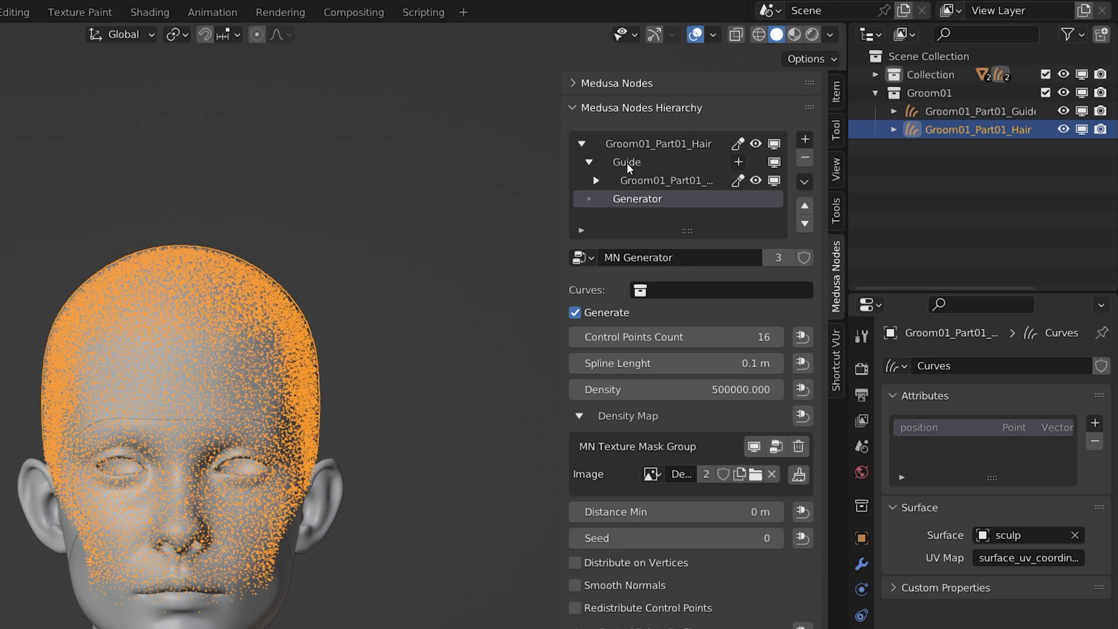
pyautogui.click(588, 161)
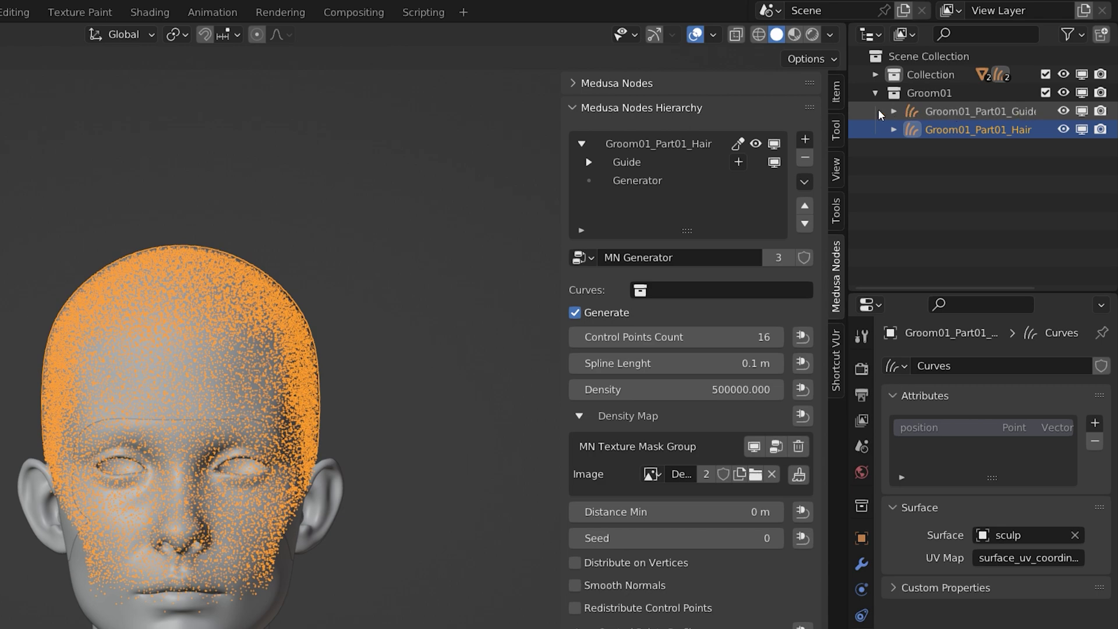
# Step: Widen the Outliner and expand the Guide branch to select the guide curves' Generator
pyautogui.moveTo(848, 116); pyautogui.dragTo(782, 116)
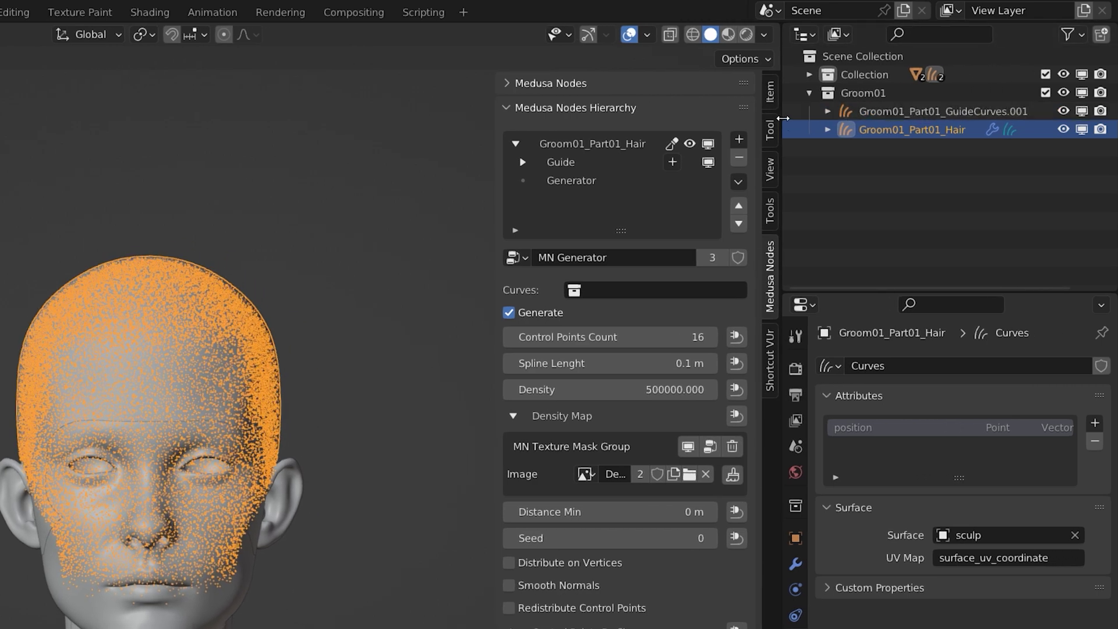
pyautogui.moveTo(784, 122); pyautogui.dragTo(817, 122)
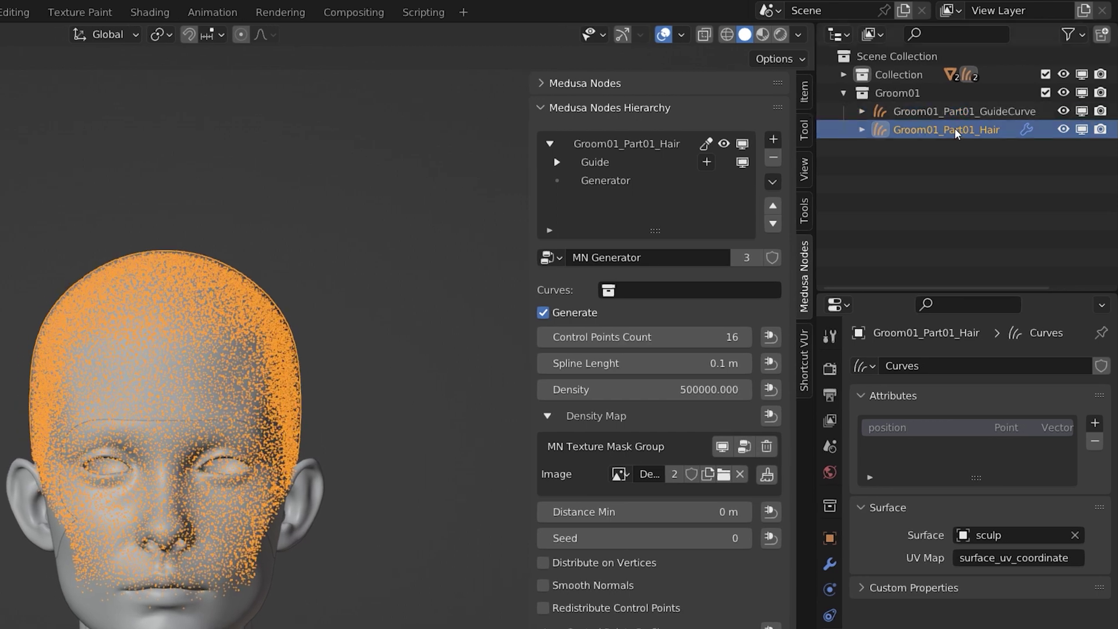
pyautogui.click(559, 160)
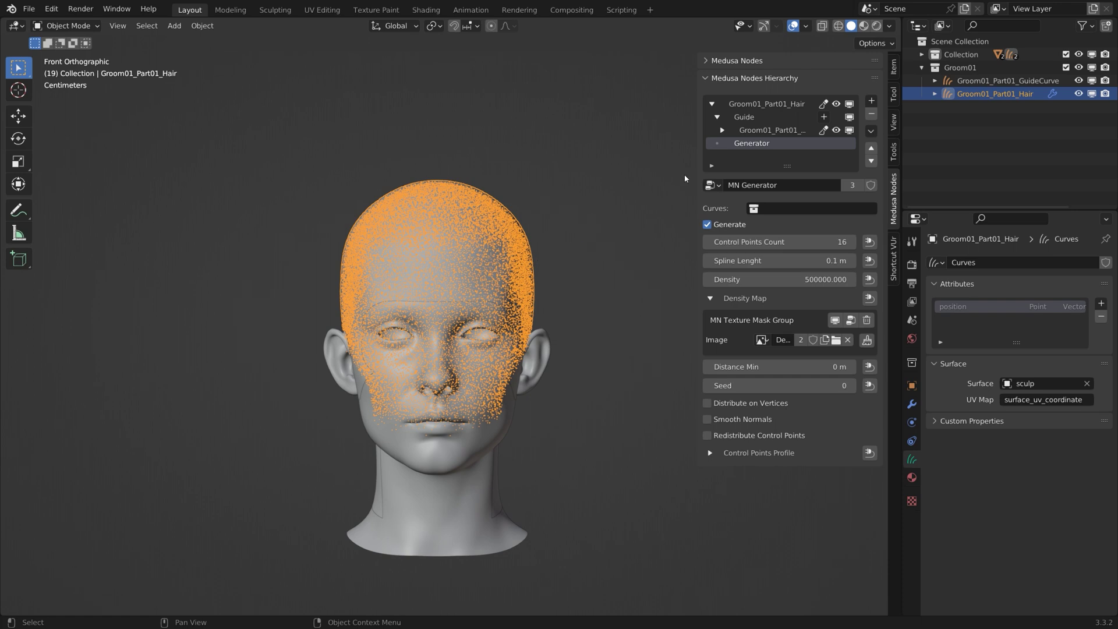
pyautogui.click(723, 130)
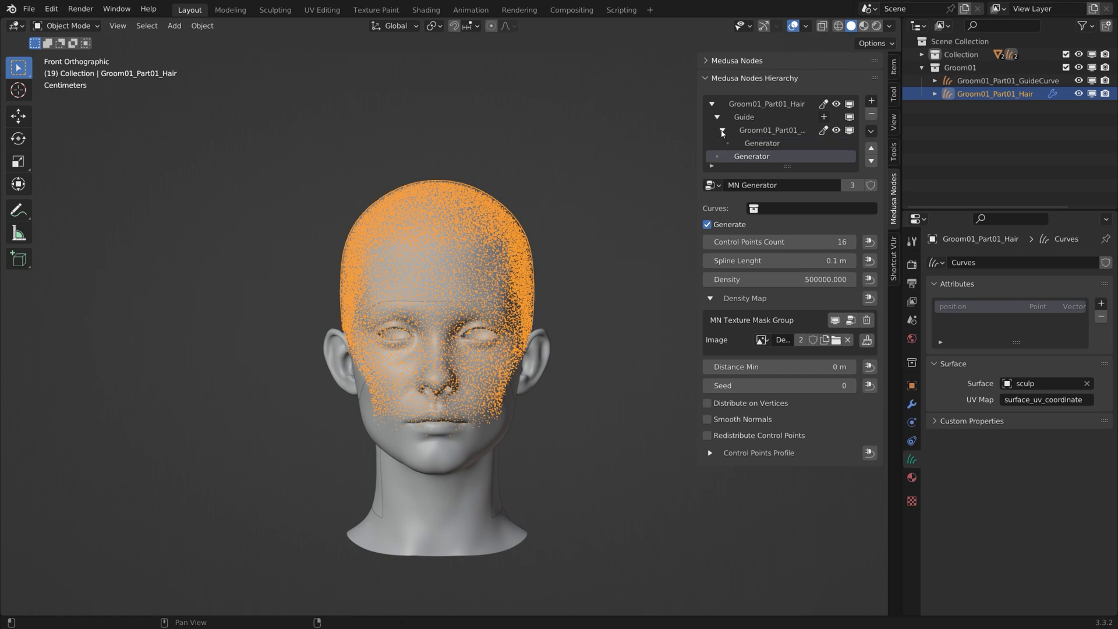
pyautogui.click(762, 144)
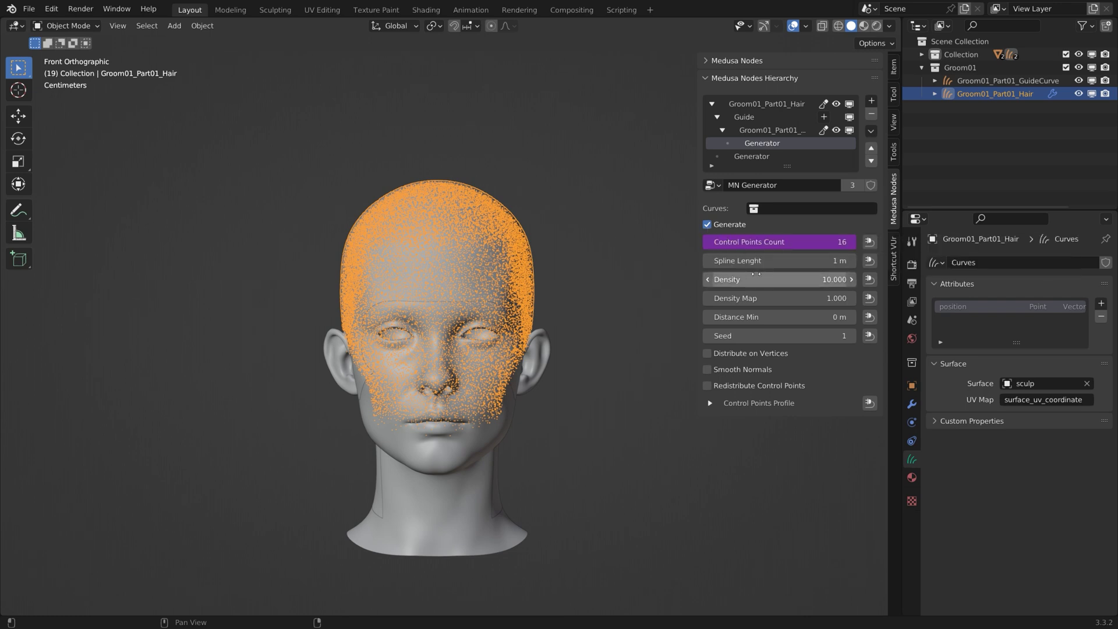
# Step: Try a higher Density on the guide curves' Generator, and set it to 0
pyautogui.moveTo(775, 280); pyautogui.dragTo(891, 280)
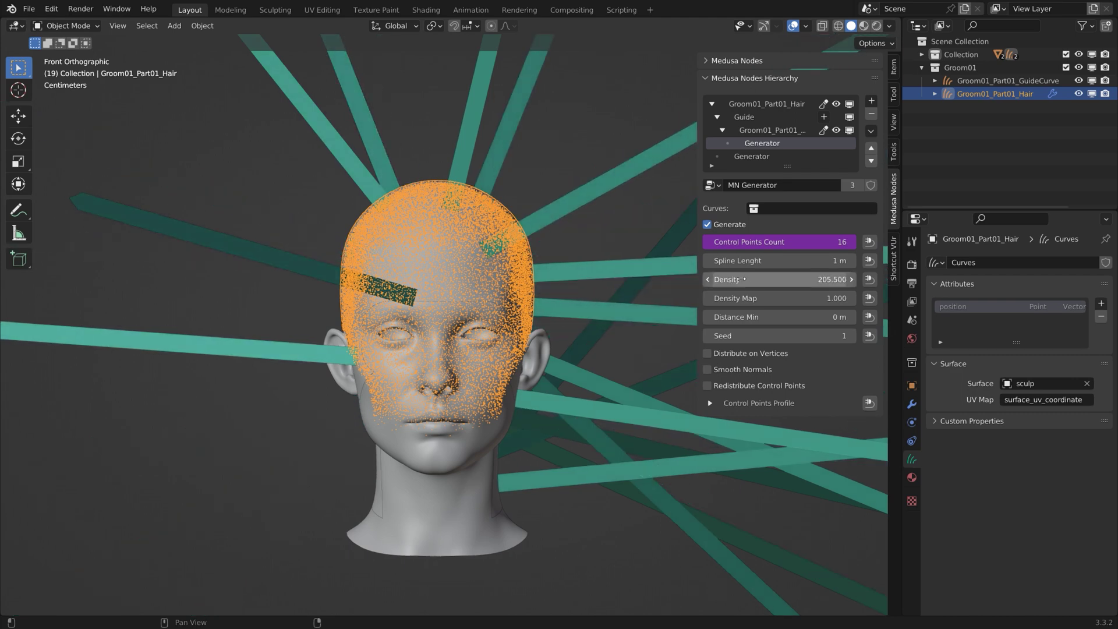
pyautogui.click(770, 278)
pyautogui.write('0')
pyautogui.press('Return')
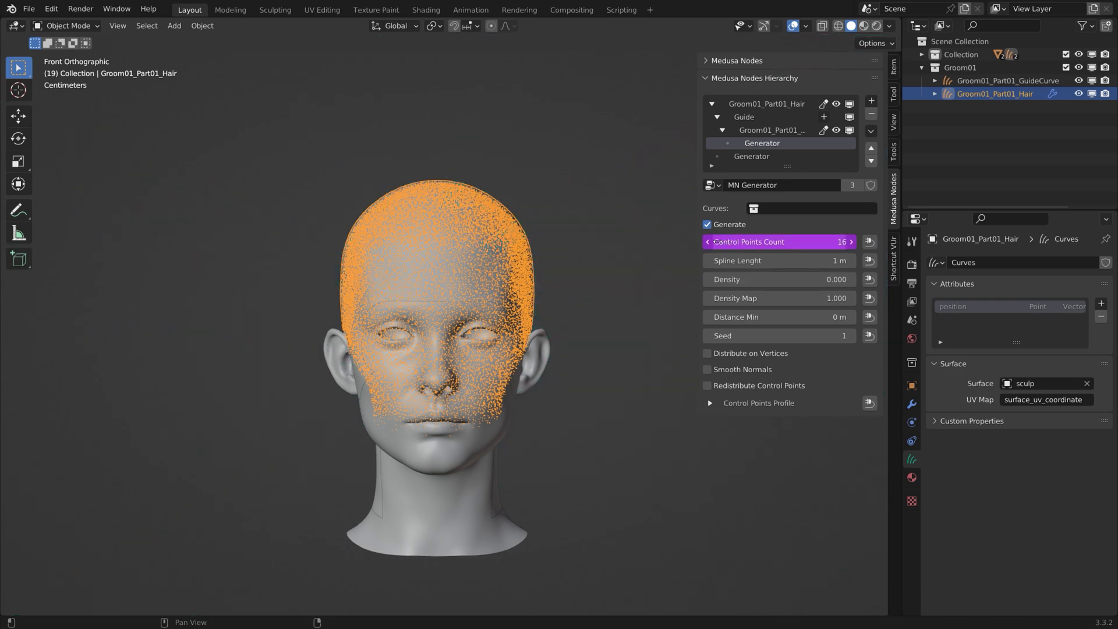
# Step: Put the guide curves into Sculpt Mode and place guides over the scalp using a 192 px Add brush with X symmetry
pyautogui.click(823, 130)
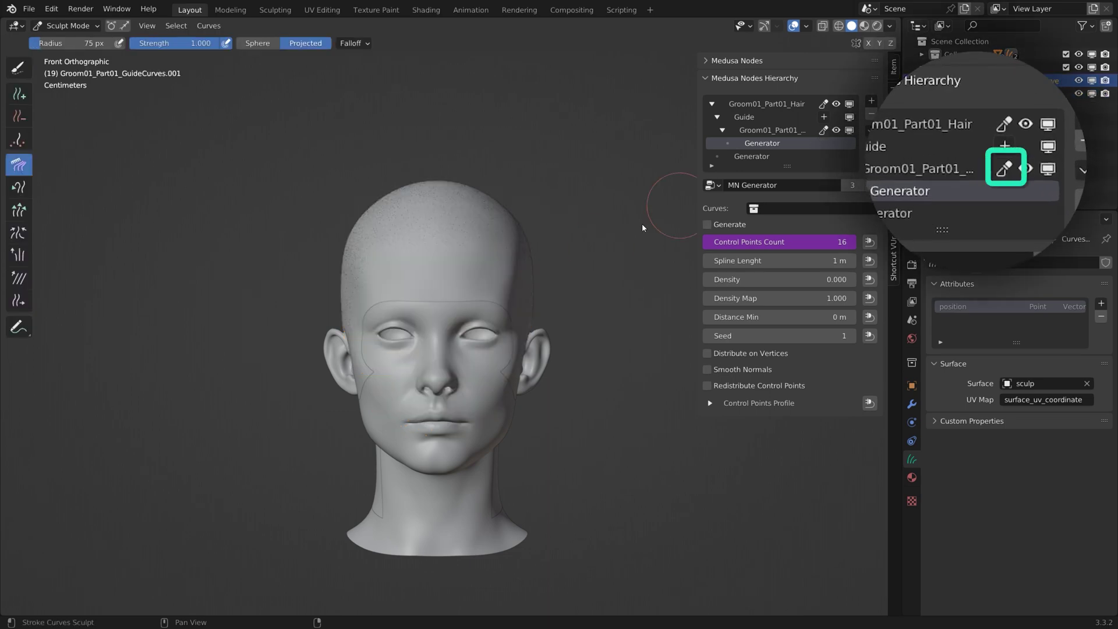
pyautogui.click(20, 93)
pyautogui.click(526, 233)
pyautogui.click(382, 220)
pyautogui.moveTo(506, 241)
pyautogui.mouseDown(button='middle')
pyautogui.moveTo(438, 255)
pyautogui.moveTo(424, 306)
pyautogui.moveTo(417, 242)
pyautogui.moveTo(445, 252)
pyautogui.moveTo(500, 235)
pyautogui.mouseUp(button='middle')
pyautogui.moveTo(744, 166); pyautogui.dragTo(454, 328, button='middle')
pyautogui.moveTo(466, 302); pyautogui.dragTo(488, 299, button='middle')
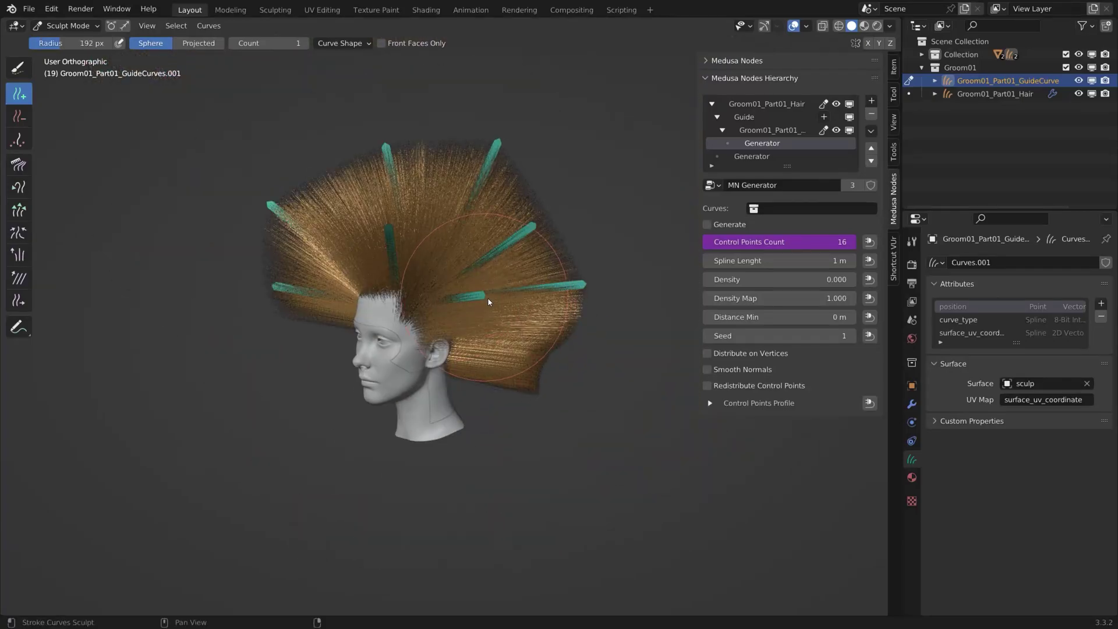
# Step: Try the Delete brush on the guide curves and undo the deletion
pyautogui.click(12, 117)
pyautogui.moveTo(548, 223)
pyautogui.mouseDown()
pyautogui.moveTo(487, 326)
pyautogui.moveTo(365, 265)
pyautogui.moveTo(446, 230)
pyautogui.mouseUp()
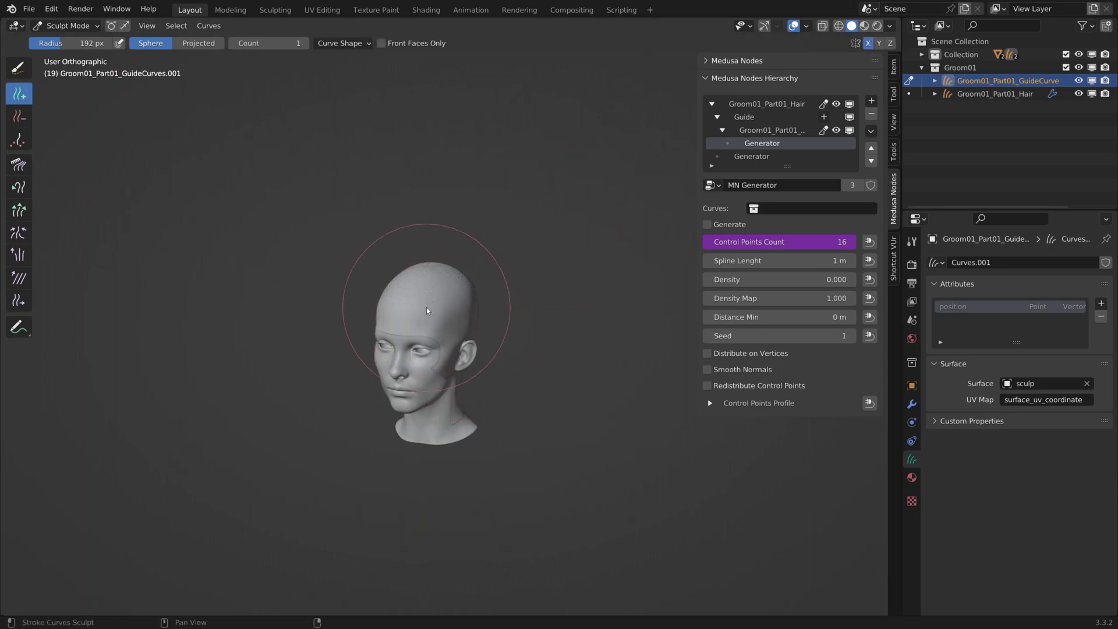
pyautogui.hotkey('ctrl', 'z')
# Step: Return to Object Mode and set the guide curves' Hair Thickness to 0.001 m
pyautogui.moveTo(427, 306)
pyautogui.mouseDown(button='middle')
pyautogui.moveTo(431, 268)
pyautogui.moveTo(420, 341)
pyautogui.moveTo(452, 265)
pyautogui.moveTo(422, 335)
pyautogui.mouseUp(button='middle')
pyautogui.scroll(3, 494, 255)
pyautogui.hotkey('ctrl', 'Tab')
pyautogui.scroll(2, 469, 257)
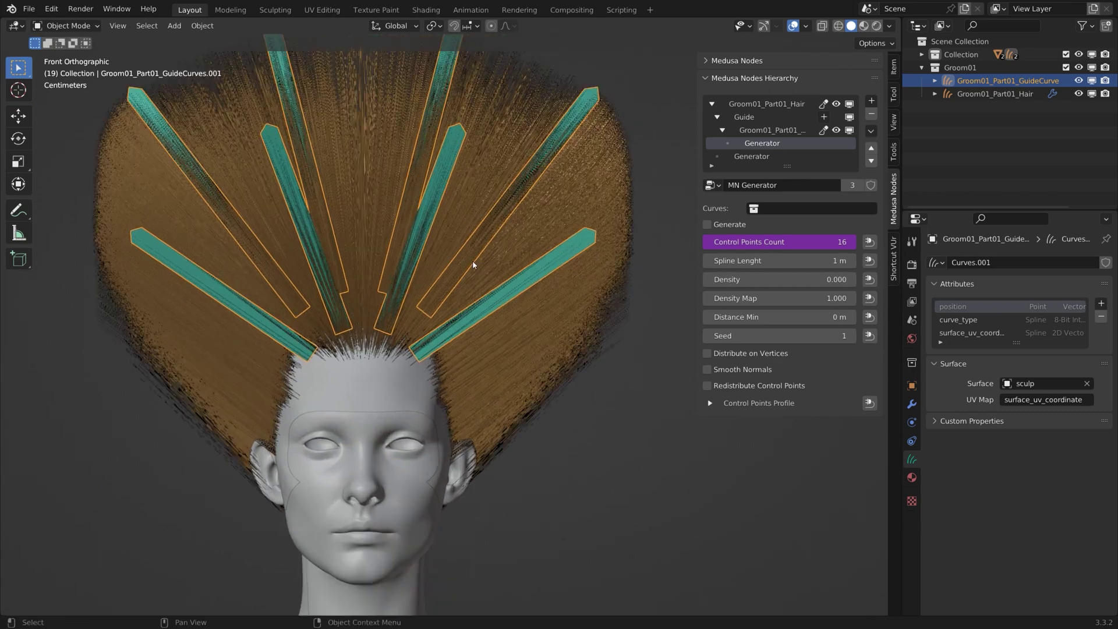
pyautogui.click(746, 117)
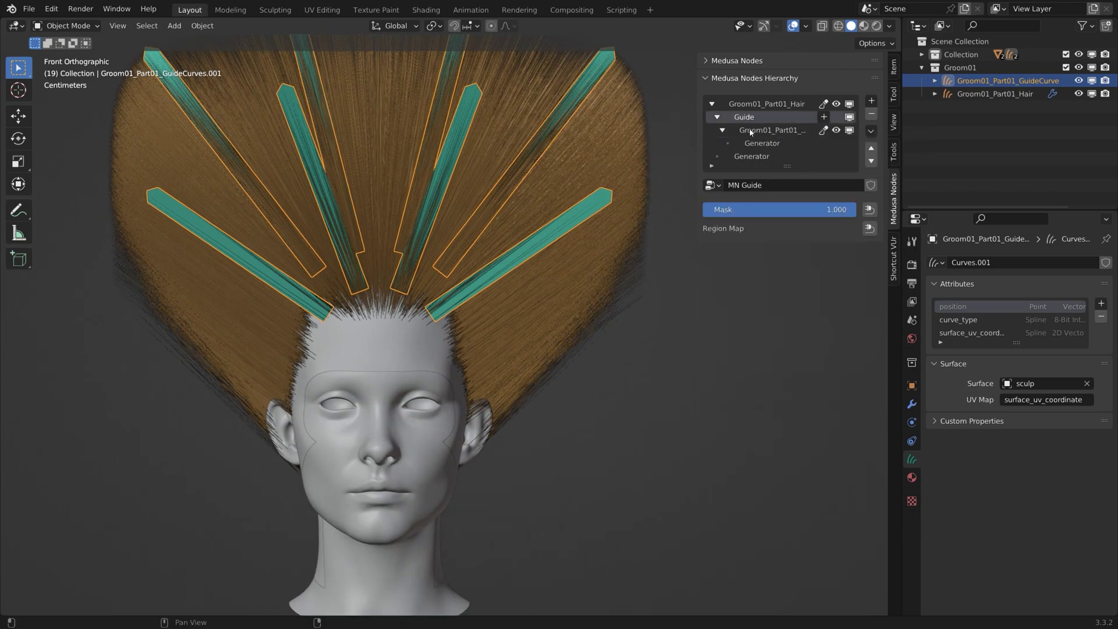
pyautogui.click(771, 130)
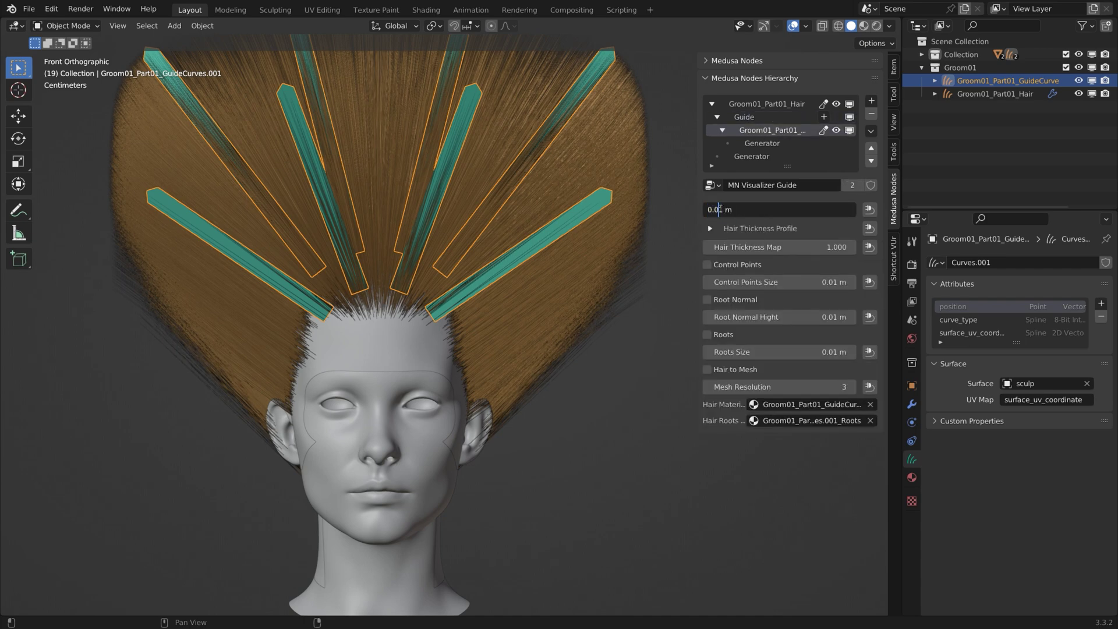
pyautogui.write('0')
pyautogui.press('Return')
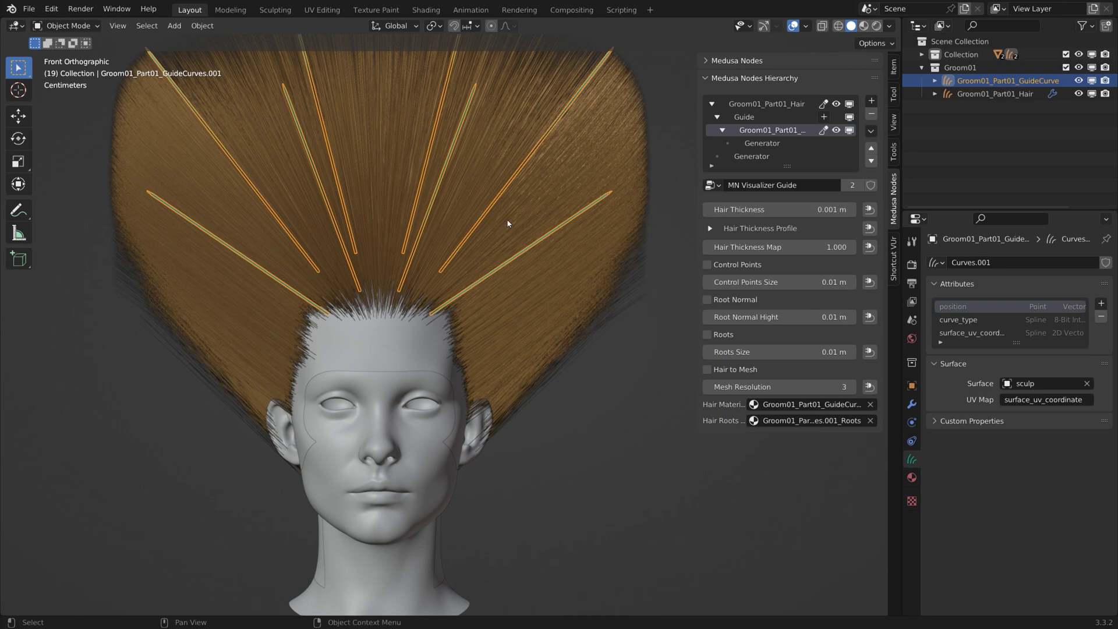
# Step: Reopen the guide curves in Sculpt Mode and comb the guides downward at the side of the head
pyautogui.scroll(-2, 510, 221)
pyautogui.click(591, 333)
pyautogui.click(550, 246)
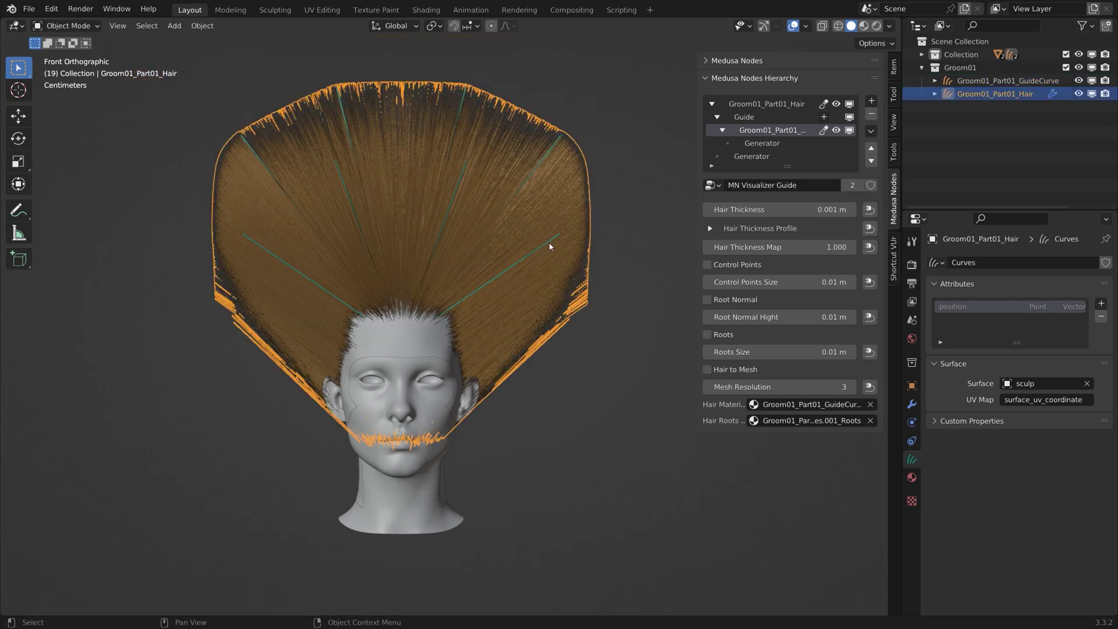
pyautogui.click(822, 132)
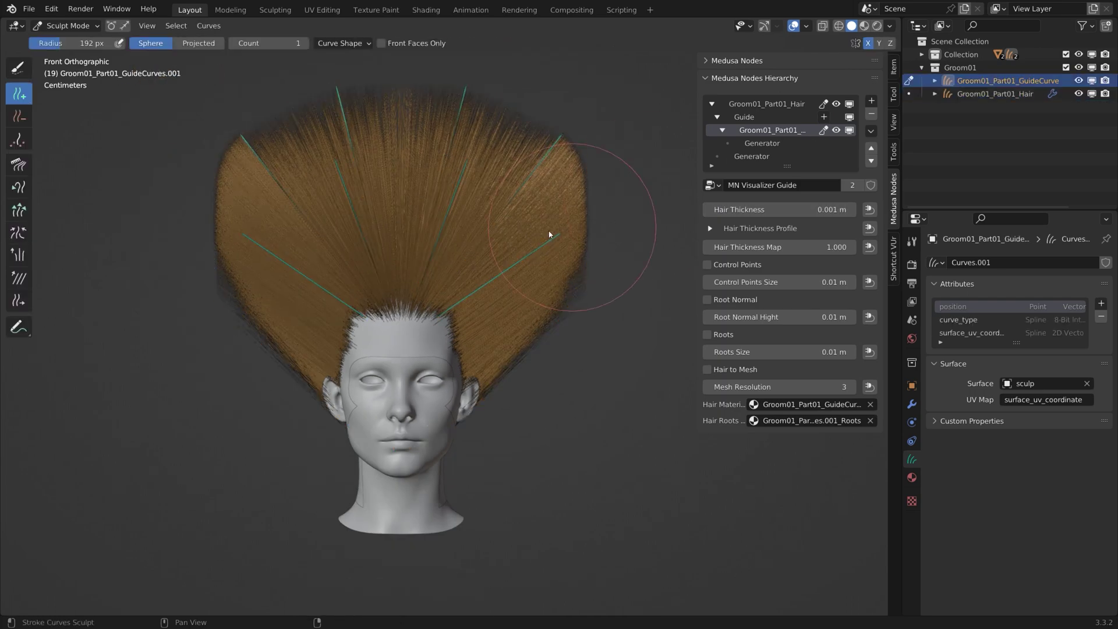
pyautogui.click(21, 164)
pyautogui.moveTo(543, 195)
pyautogui.mouseDown()
pyautogui.moveTo(509, 237)
pyautogui.moveTo(571, 330)
pyautogui.moveTo(573, 364)
pyautogui.mouseUp()
# Step: Enlarge the Comb brush to 270 px and comb the guides down close to the face and head
pyautogui.press('f')
pyautogui.click(499, 268)
pyautogui.moveTo(498, 268)
pyautogui.mouseDown()
pyautogui.moveTo(525, 368)
pyautogui.moveTo(483, 460)
pyautogui.mouseUp()
pyautogui.press('f')
pyautogui.click(452, 307)
pyautogui.moveTo(447, 304)
pyautogui.mouseDown()
pyautogui.moveTo(434, 302)
pyautogui.moveTo(429, 332)
pyautogui.mouseUp()
# Step: Comb the guide curves back from the face along the side of the head
pyautogui.click(19, 94)
pyautogui.moveTo(466, 279); pyautogui.dragTo(397, 301, button='middle')
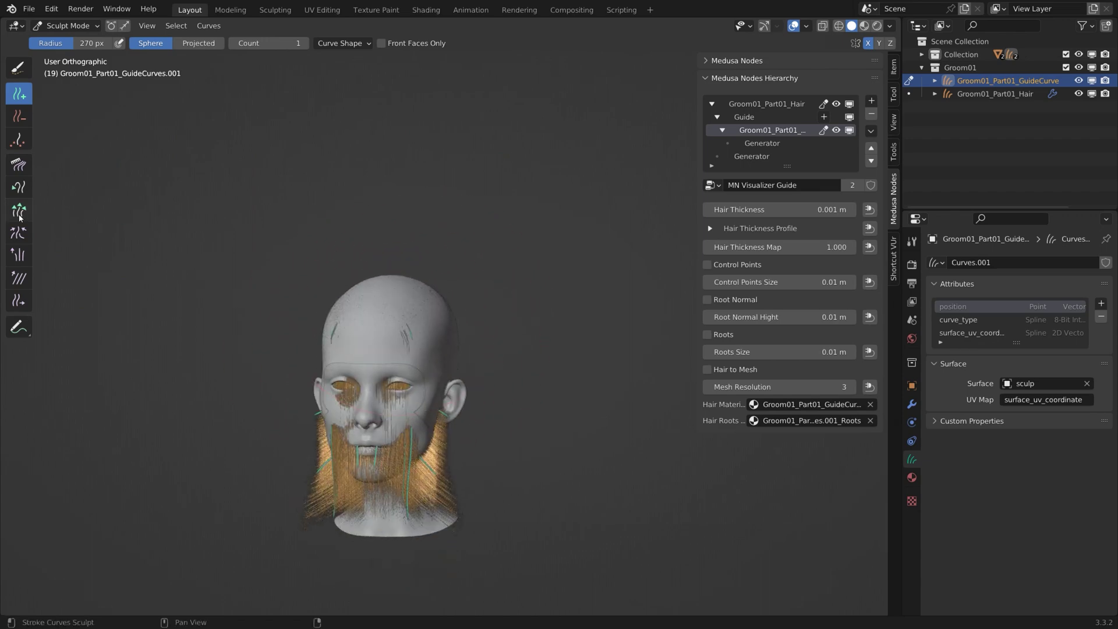
pyautogui.click(20, 165)
pyautogui.moveTo(394, 380)
pyautogui.mouseDown()
pyautogui.moveTo(444, 317)
pyautogui.moveTo(423, 282)
pyautogui.moveTo(416, 369)
pyautogui.mouseUp()
pyautogui.keyDown('alt'); pyautogui.moveTo(416, 369); pyautogui.dragTo(299, 380, button='middle'); pyautogui.keyUp('alt')
pyautogui.keyDown('shift'); pyautogui.moveTo(300, 380); pyautogui.dragTo(306, 295, button='middle'); pyautogui.keyUp('shift')
pyautogui.moveTo(306, 296)
pyautogui.mouseDown()
pyautogui.moveTo(368, 412)
pyautogui.moveTo(450, 256)
pyautogui.moveTo(431, 361)
pyautogui.mouseUp()
# Step: Comb the guides at the top of the head outward from the centre parting in the front view
pyautogui.click(18, 93)
pyautogui.moveTo(350, 250); pyautogui.dragTo(373, 279, button='middle')
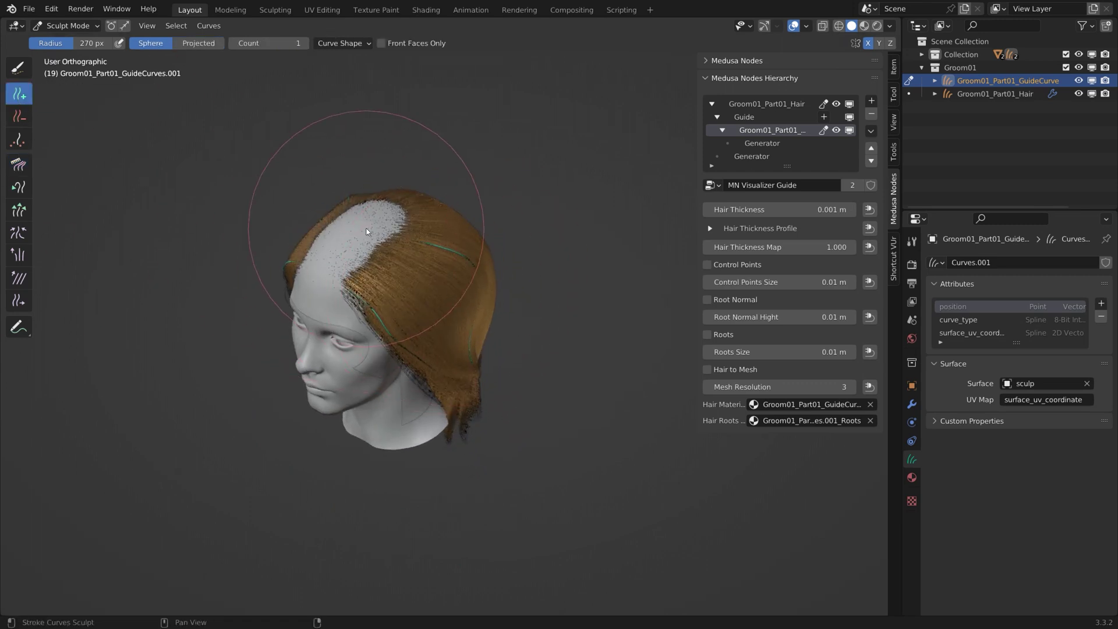
pyautogui.moveTo(367, 231); pyautogui.dragTo(402, 257, button='middle')
pyautogui.click(20, 165)
pyautogui.keyDown('alt'); pyautogui.moveTo(318, 251); pyautogui.dragTo(344, 198, button='middle'); pyautogui.keyUp('alt')
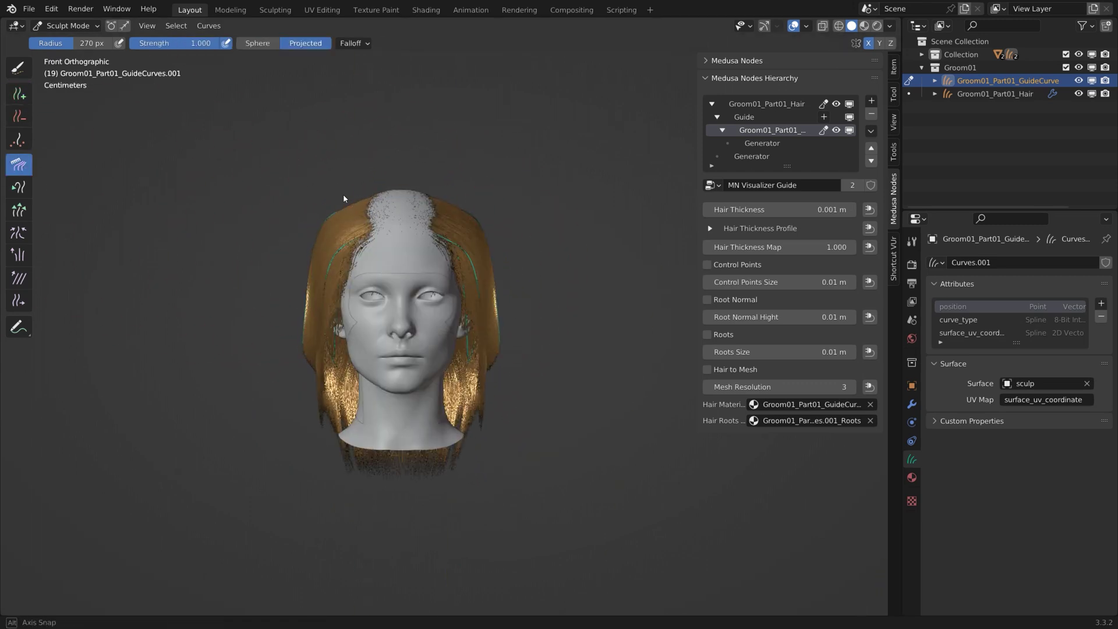
pyautogui.moveTo(410, 214); pyautogui.dragTo(437, 208)
# Step: Resize the Comb brush and smooth the guides down from the parting over the side of the head
pyautogui.moveTo(462, 221)
pyautogui.mouseDown(button='middle')
pyautogui.moveTo(419, 239)
pyautogui.moveTo(391, 218)
pyautogui.moveTo(347, 243)
pyautogui.moveTo(395, 298)
pyautogui.moveTo(356, 265)
pyautogui.mouseUp(button='middle')
pyautogui.scroll(3, 395, 298)
pyautogui.press('f')
pyautogui.click(407, 198)
pyautogui.moveTo(410, 196); pyautogui.dragTo(419, 147, button='middle')
pyautogui.moveTo(534, 231); pyautogui.dragTo(518, 291)
pyautogui.moveTo(518, 285)
pyautogui.mouseDown(button='middle')
pyautogui.moveTo(452, 275)
pyautogui.moveTo(474, 237)
pyautogui.mouseUp(button='middle')
# Step: Adjust the Comb brush size again and comb the guides on the crown downward
pyautogui.moveTo(489, 189)
pyautogui.mouseDown(button='middle')
pyautogui.moveTo(422, 190)
pyautogui.moveTo(415, 163)
pyautogui.mouseUp(button='middle')
pyautogui.press('f')
pyautogui.click(453, 162)
pyautogui.moveTo(453, 164); pyautogui.dragTo(457, 218)
pyautogui.moveTo(431, 222)
pyautogui.mouseDown(button='middle')
pyautogui.moveTo(487, 241)
pyautogui.moveTo(512, 224)
pyautogui.mouseUp(button='middle')
pyautogui.moveTo(289, 291); pyautogui.dragTo(428, 303, button='middle')
# Step: Set the brush radius to 208 px and shorten the guide curves' ends with the Grow/Shrink brush
pyautogui.press('f')
pyautogui.click(446, 393)
pyautogui.moveTo(438, 413)
pyautogui.mouseDown(button='middle')
pyautogui.moveTo(474, 298)
pyautogui.moveTo(366, 332)
pyautogui.moveTo(124, 253)
pyautogui.mouseUp(button='middle')
pyautogui.click(19, 209)
pyautogui.moveTo(373, 449); pyautogui.dragTo(329, 487, button='middle')
pyautogui.keyDown('ctrl'); pyautogui.moveTo(330, 487); pyautogui.dragTo(462, 369); pyautogui.keyUp('ctrl')
pyautogui.moveTo(524, 326); pyautogui.dragTo(427, 284, button='middle')
pyautogui.keyDown('ctrl'); pyautogui.moveTo(652, 361); pyautogui.dragTo(594, 381); pyautogui.keyUp('ctrl')
pyautogui.moveTo(270, 285); pyautogui.dragTo(339, 280, button='middle')
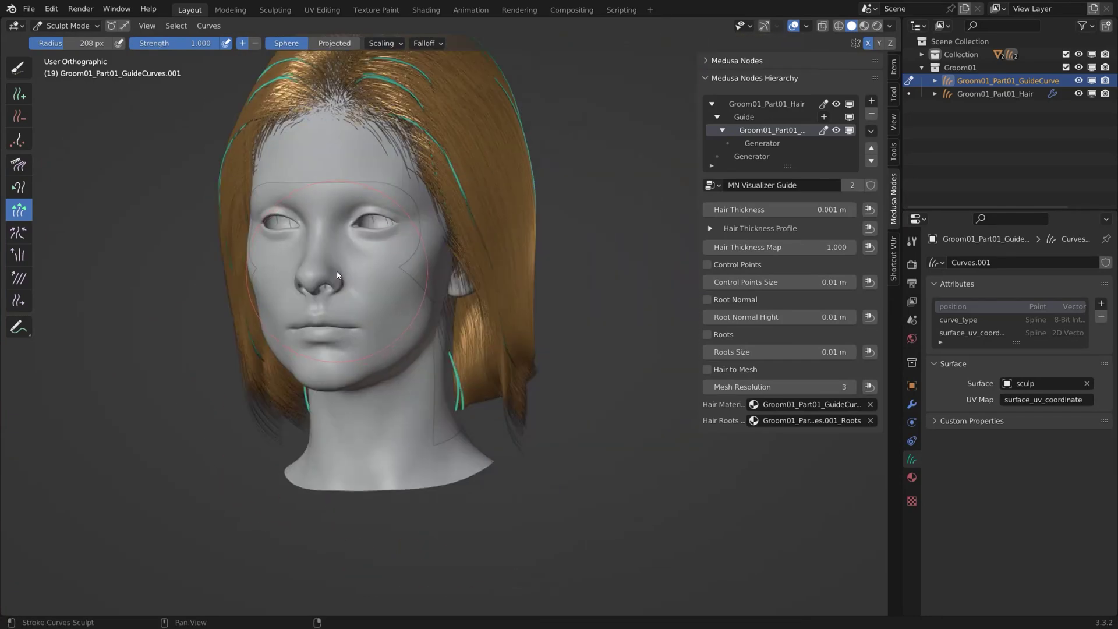